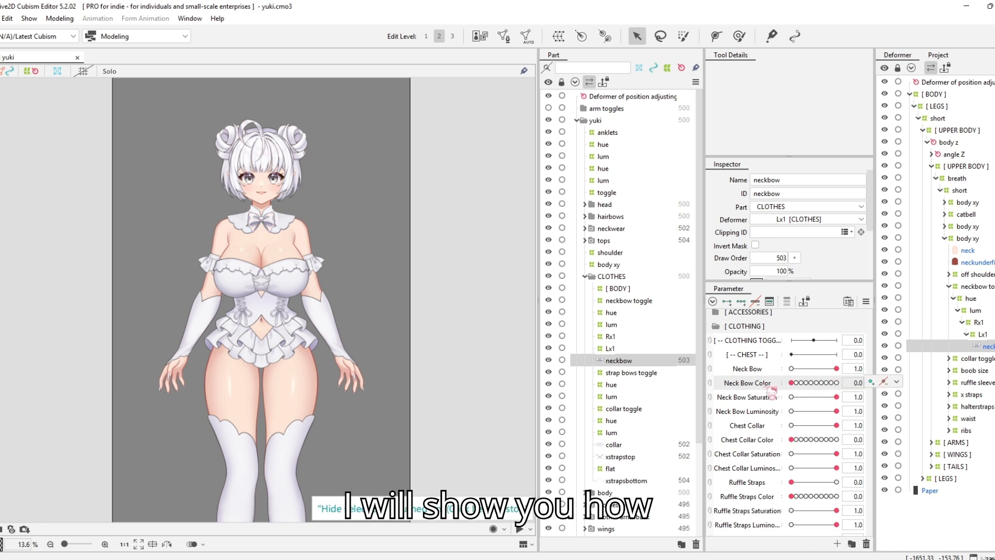
# Create a Neck Bow Color parameter ranging from 0.0 to 40 with a default of 0.0, below the existing parameter of that name.
pyautogui.rightClick(772, 392)
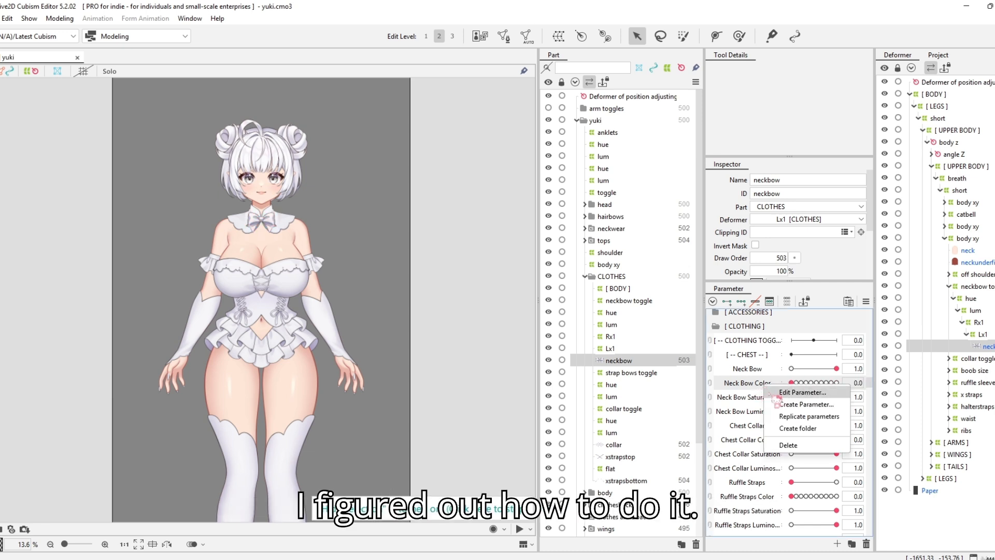
pyautogui.press('Escape')
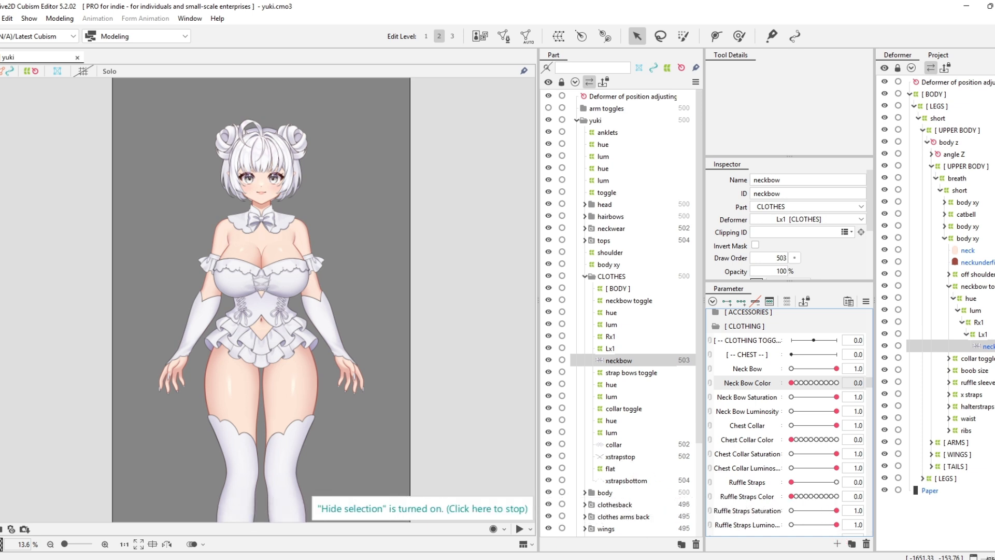
pyautogui.click(837, 544)
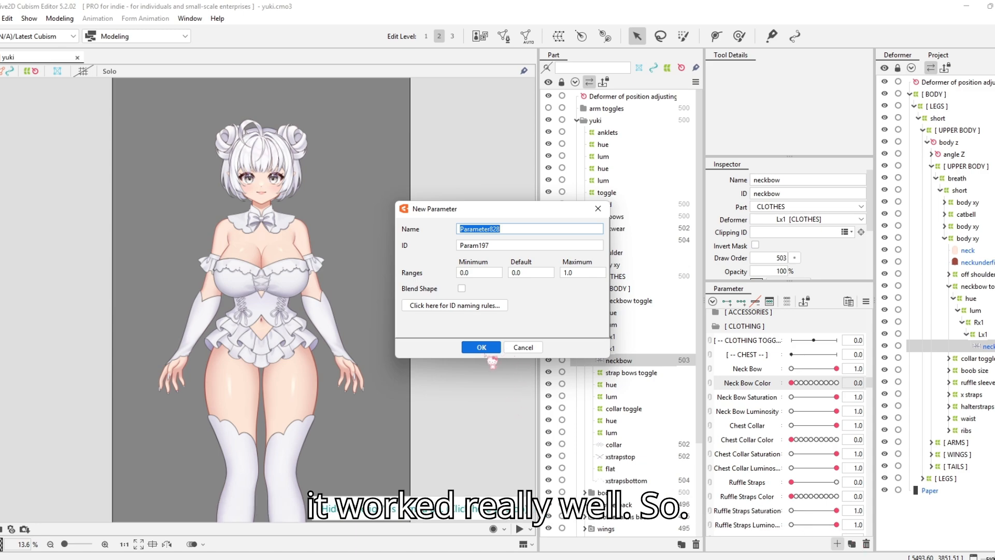
pyautogui.click(482, 347)
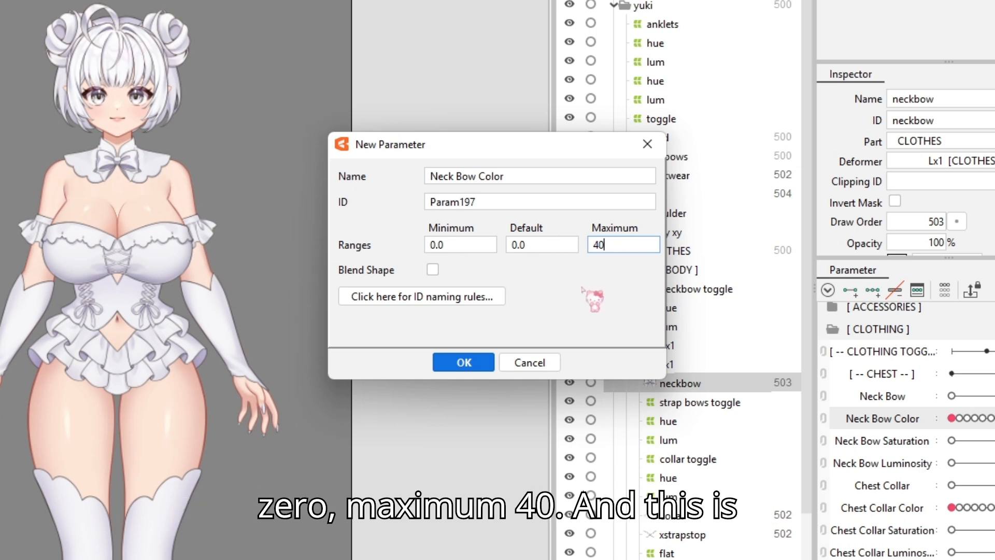
pyautogui.click(469, 362)
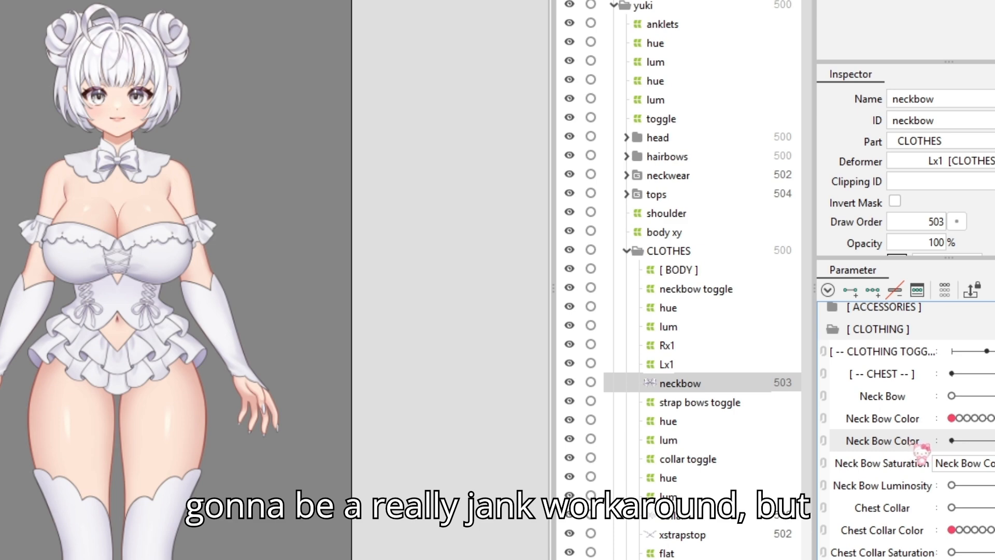
# Add keyforms to the new Neck Bow Color parameter at every 4 units from 0 to 36.
pyautogui.click(917, 289)
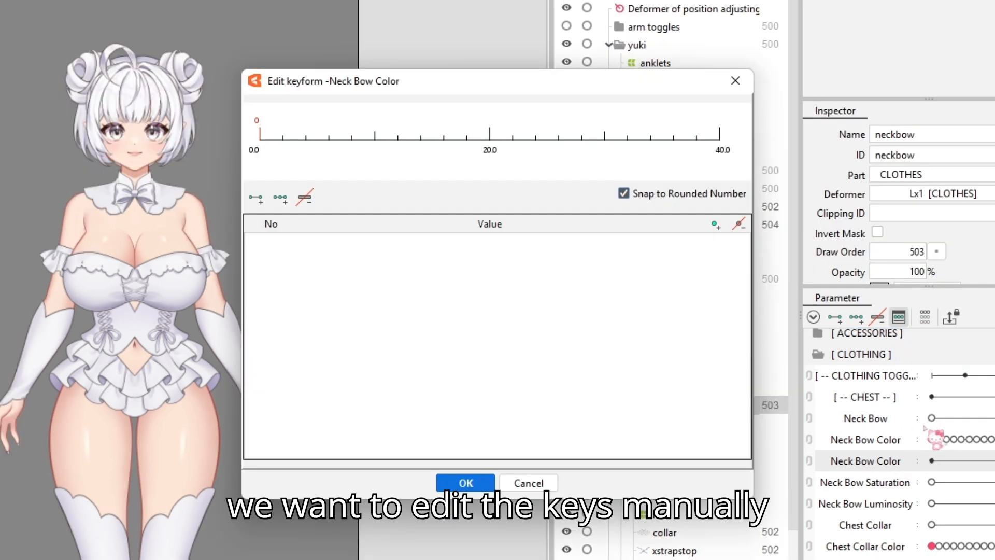
pyautogui.click(260, 138)
pyautogui.click(306, 139)
pyautogui.click(352, 145)
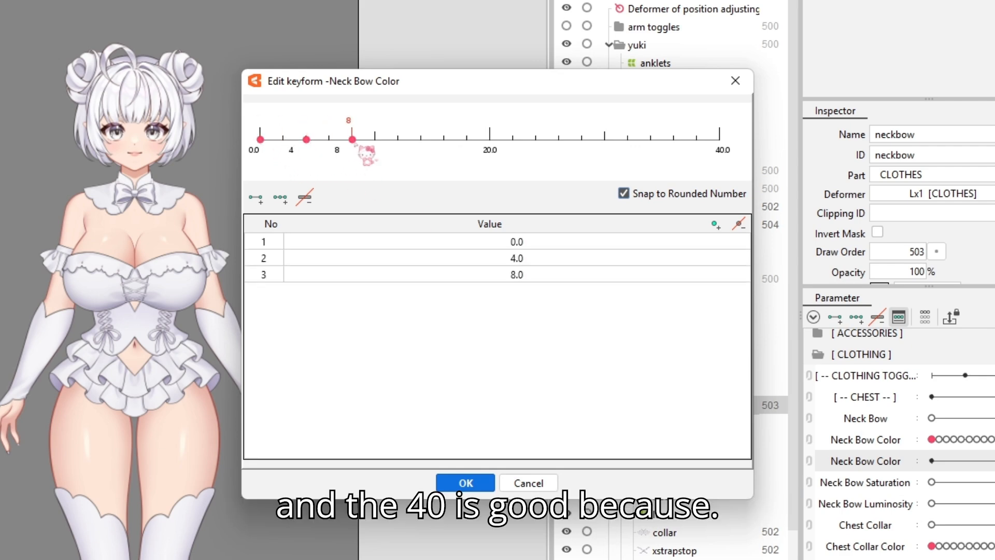
pyautogui.click(398, 146)
pyautogui.click(444, 147)
pyautogui.click(490, 147)
pyautogui.click(535, 147)
pyautogui.click(581, 148)
pyautogui.click(628, 147)
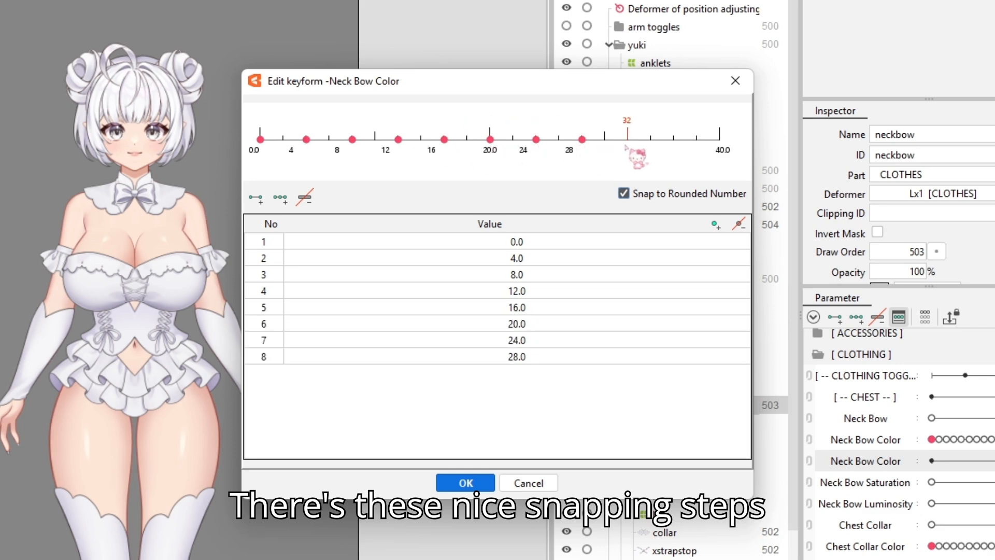
pyautogui.click(674, 147)
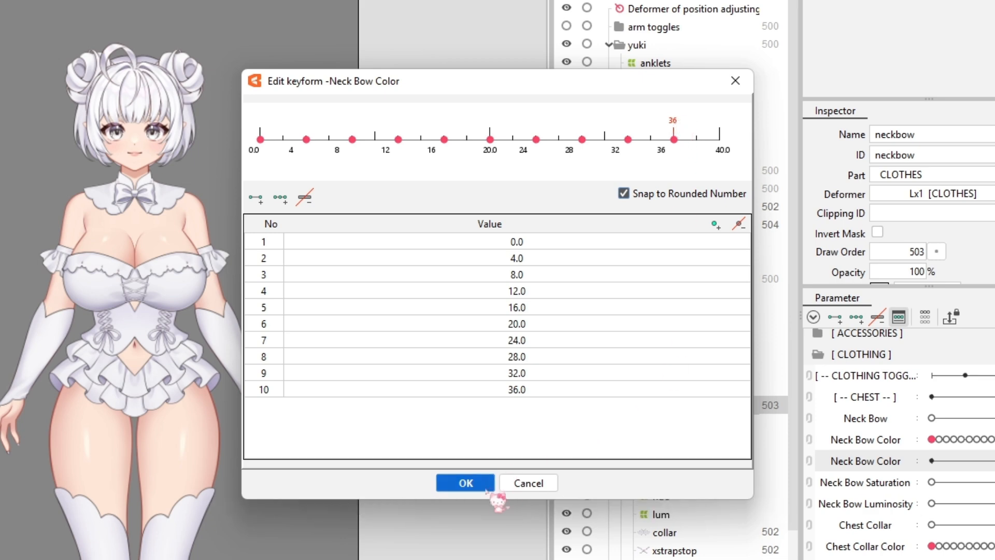
pyautogui.click(465, 482)
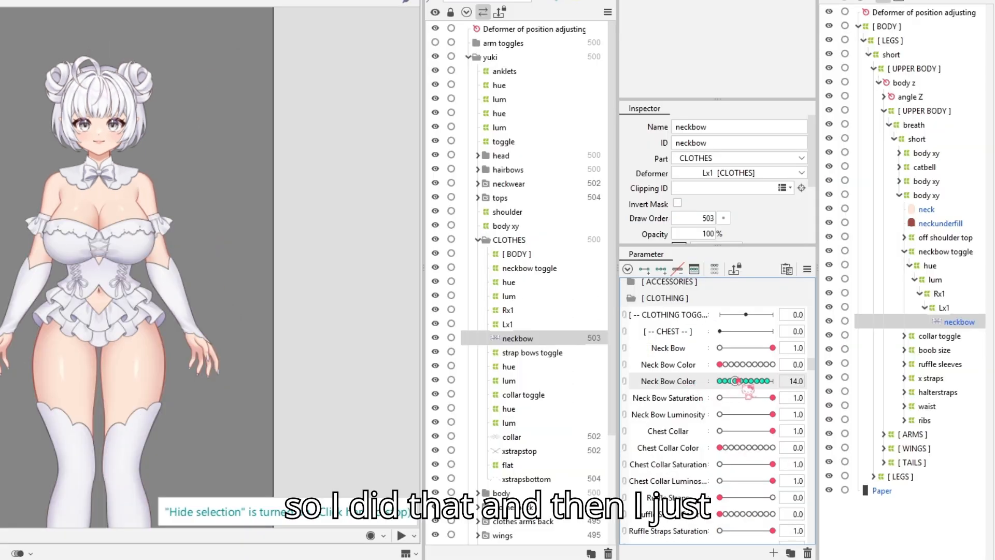
# Set the new Neck Bow Color parameter's maximum to 36.
pyautogui.rightClick(686, 388)
pyautogui.click(731, 395)
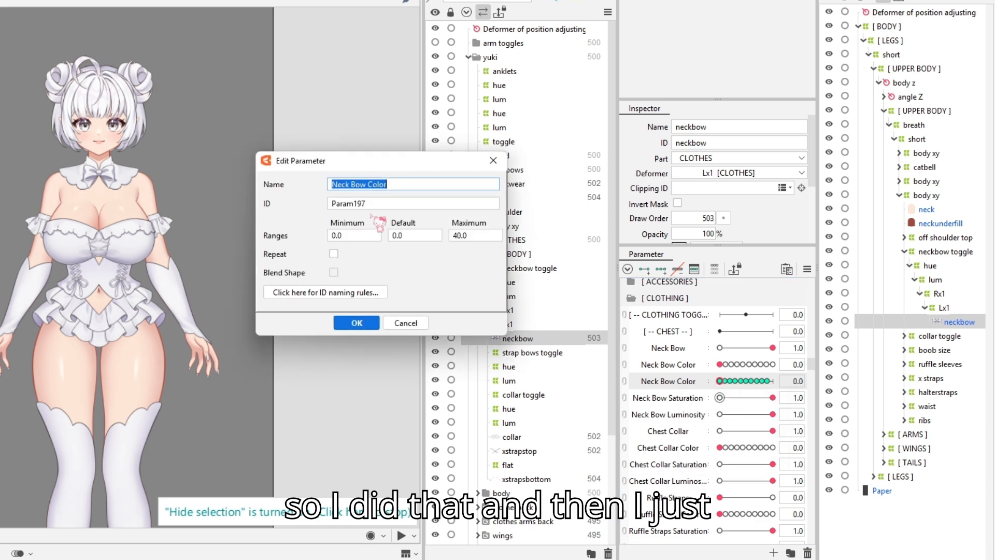
pyautogui.doubleClick(474, 234)
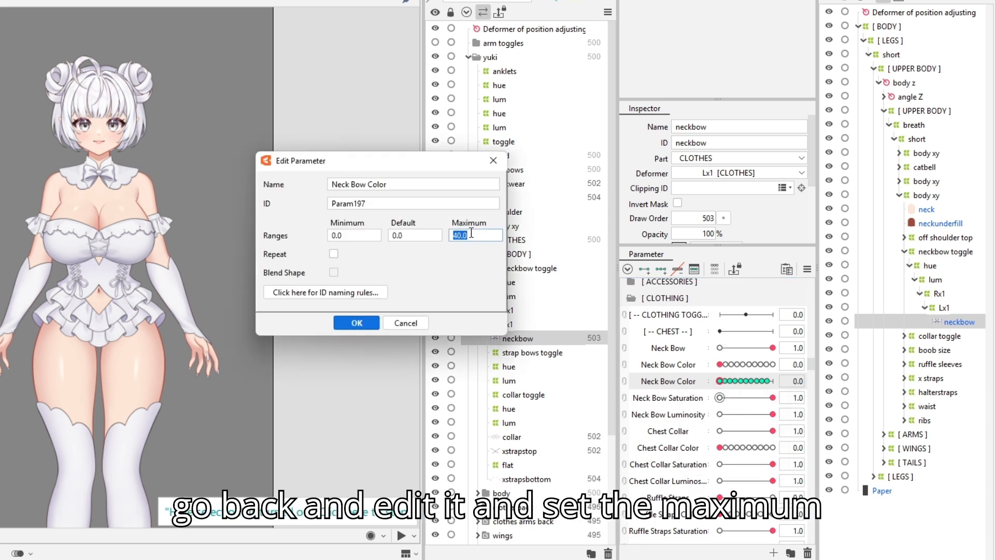
pyautogui.write('36')
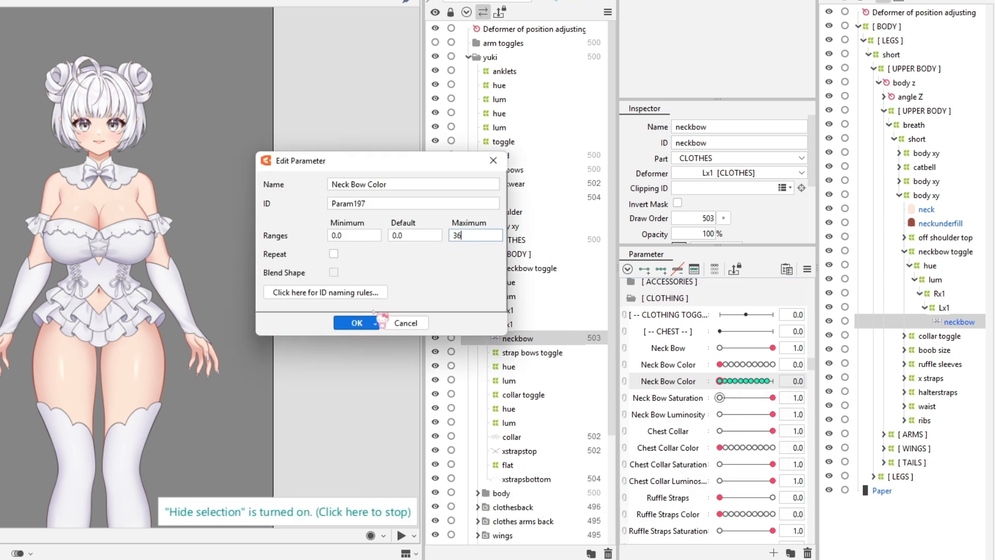
pyautogui.click(356, 322)
pyautogui.moveTo(720, 382); pyautogui.dragTo(694, 383)
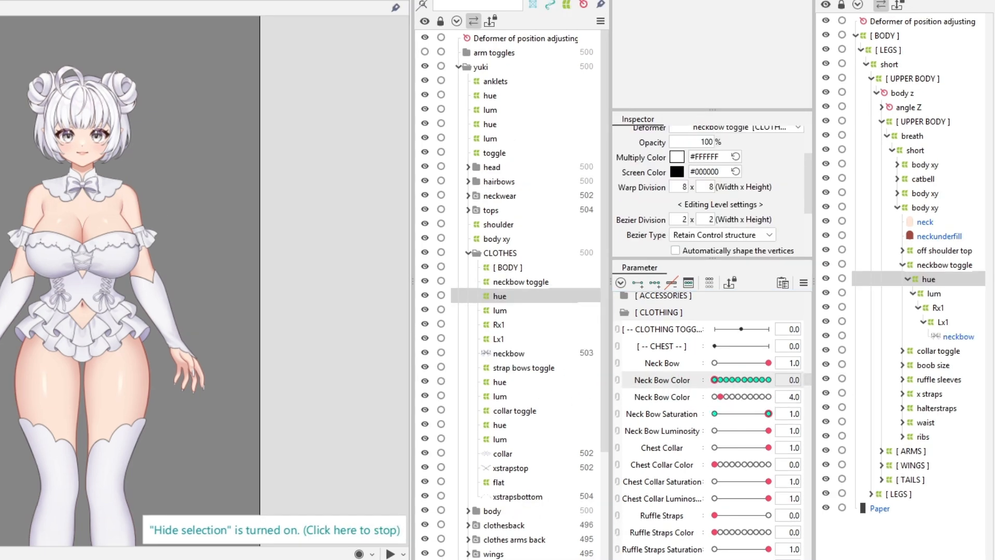
# Examine the neckbow art mesh and its hue, lum and Lx1 deformers, along with the related color, luminosity and movement parameters.
pyautogui.click(947, 299)
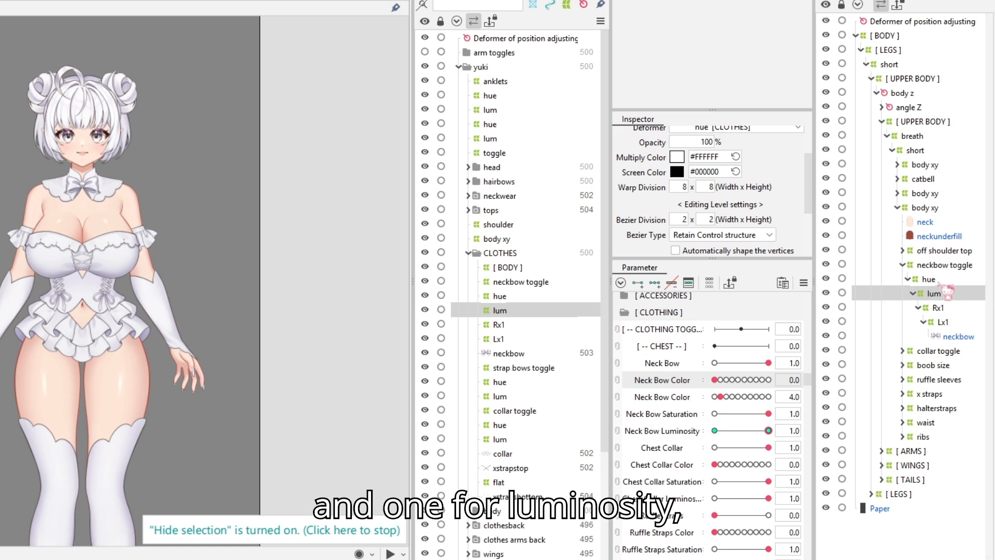
pyautogui.click(960, 337)
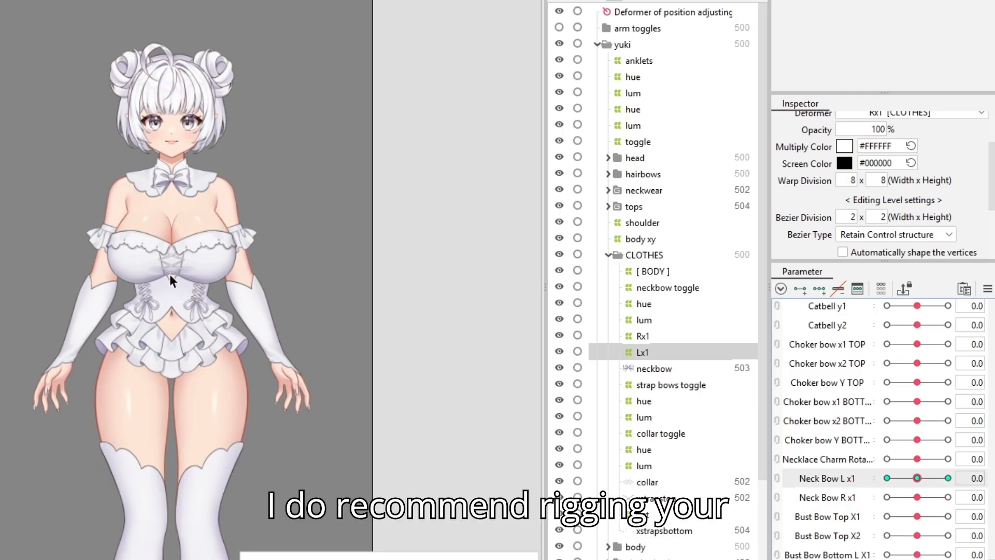
pyautogui.moveTo(917, 478)
pyautogui.mouseDown()
pyautogui.moveTo(881, 478)
pyautogui.moveTo(948, 478)
pyautogui.moveTo(914, 478)
pyautogui.moveTo(931, 497)
pyautogui.moveTo(918, 497)
pyautogui.mouseUp()
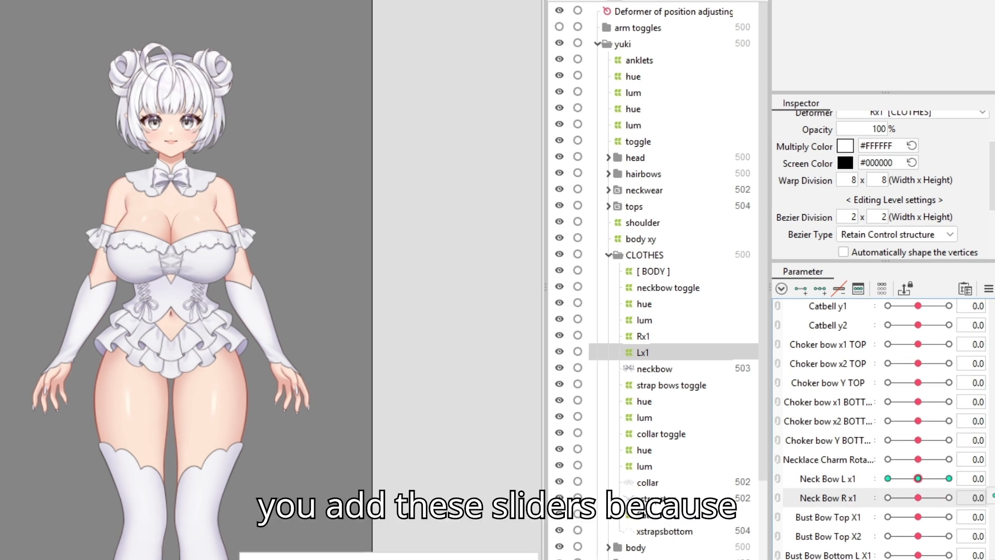
pyautogui.click(644, 304)
pyautogui.click(644, 321)
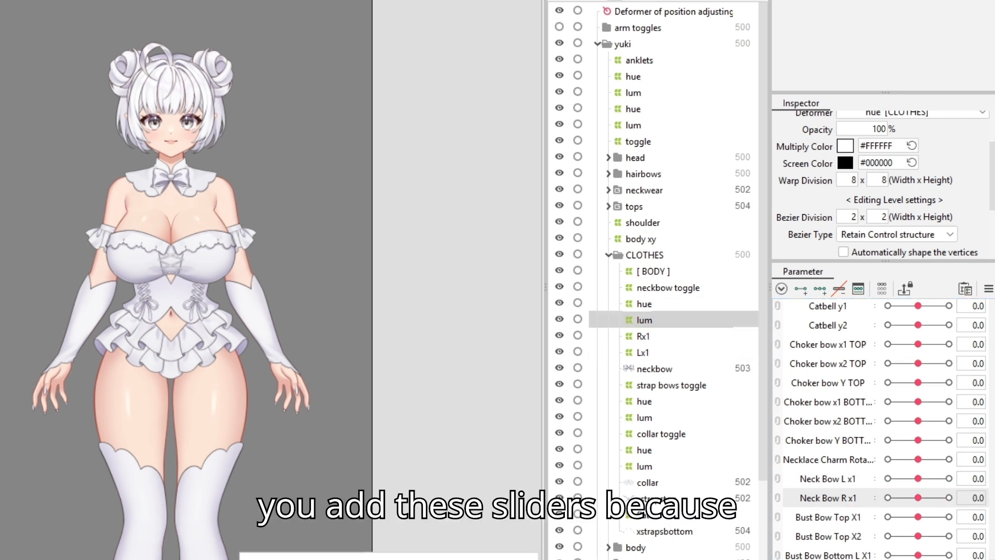
pyautogui.click(644, 304)
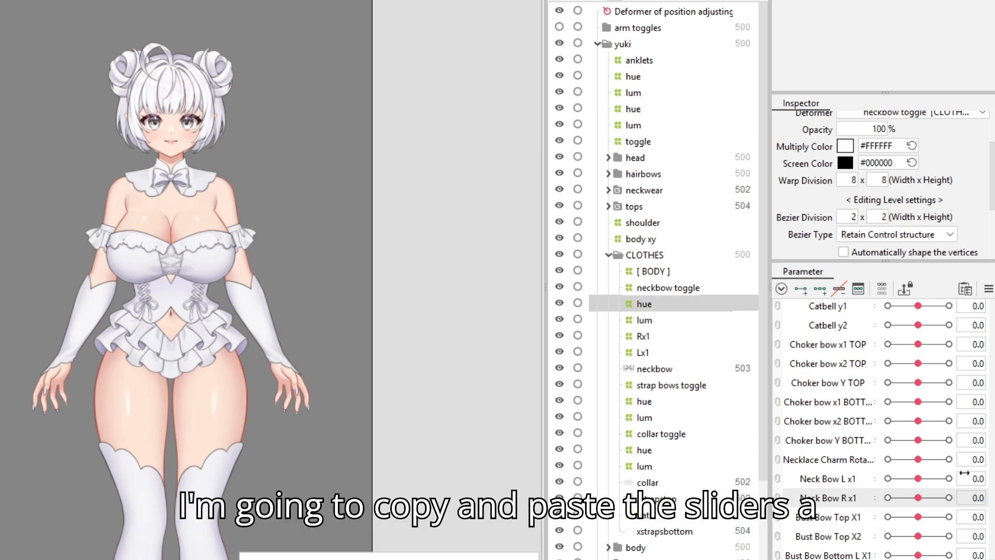
pyautogui.click(654, 369)
pyautogui.scroll(20, 824, 438)
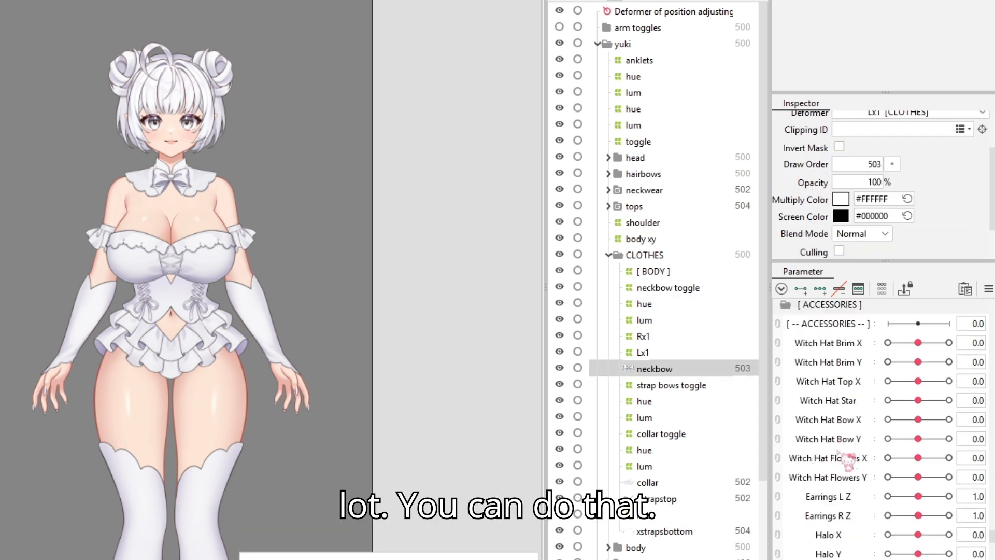
pyautogui.scroll(20, 846, 465)
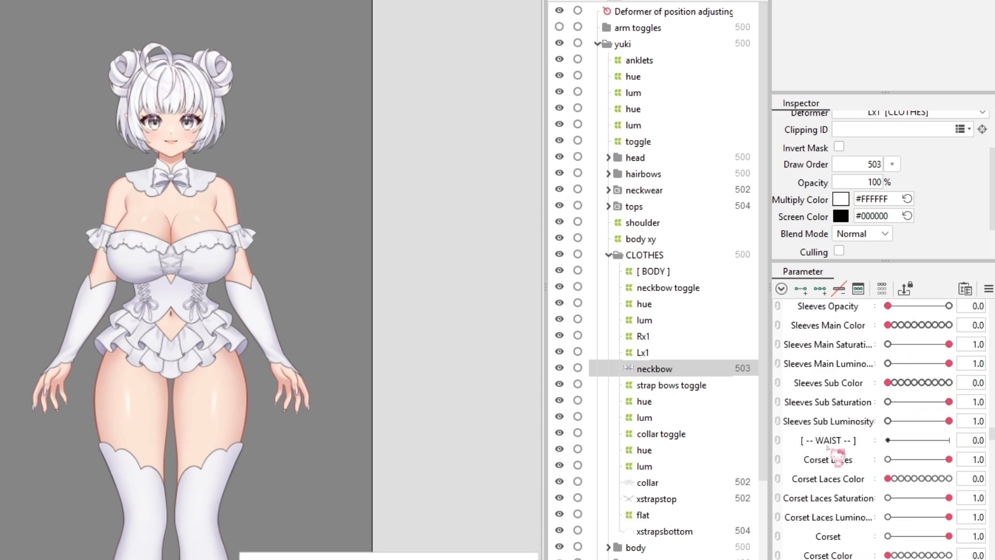
pyautogui.scroll(15, 837, 455)
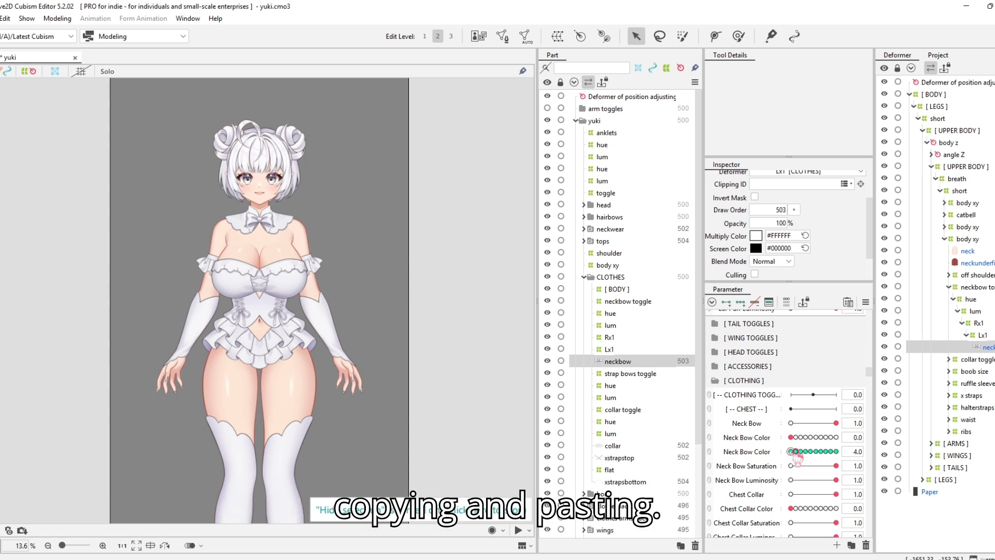
# Examine the neck bow hue deformer's multiply color at each key of the original Neck Bow Color parameter, from 0 to 36.
pyautogui.click(979, 301)
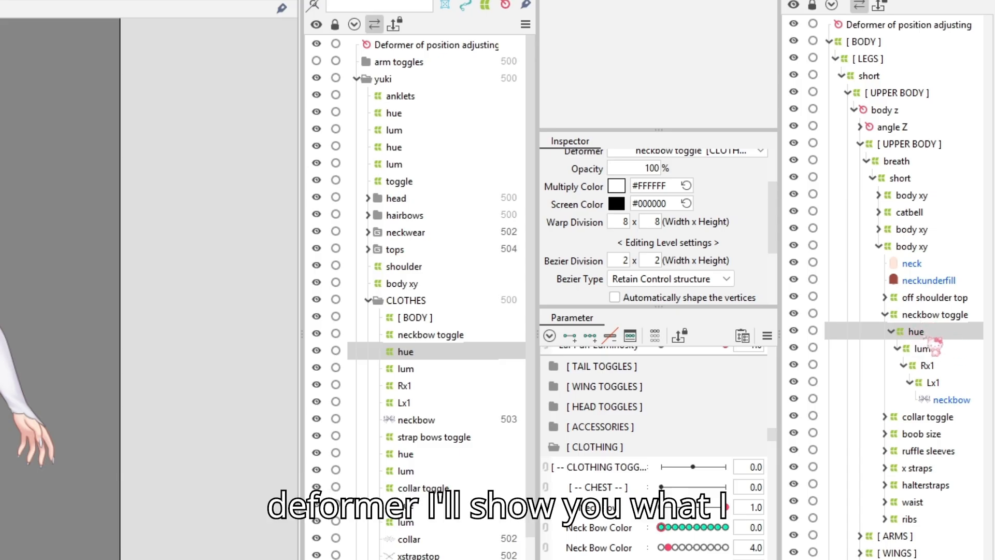
pyautogui.click(668, 527)
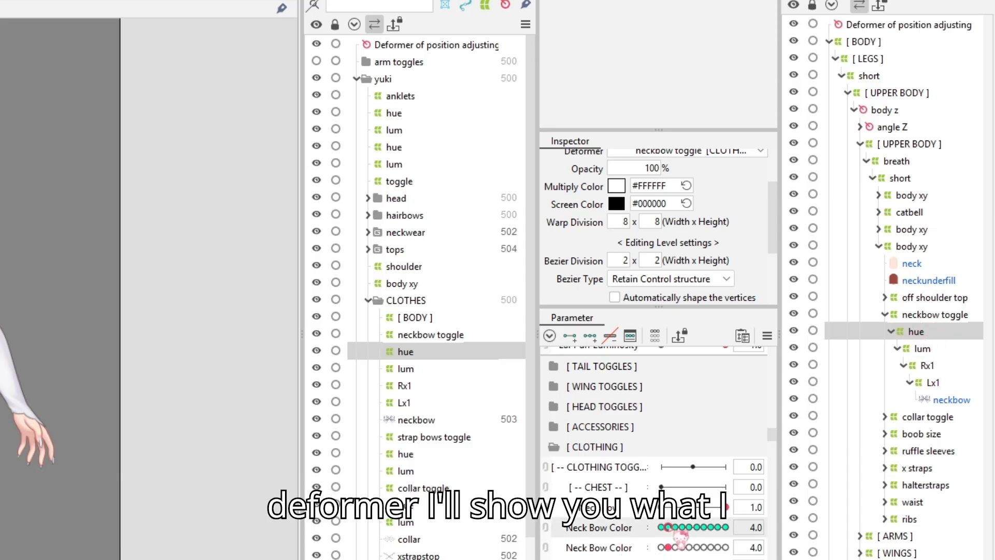
pyautogui.scroll(3, 778, 244)
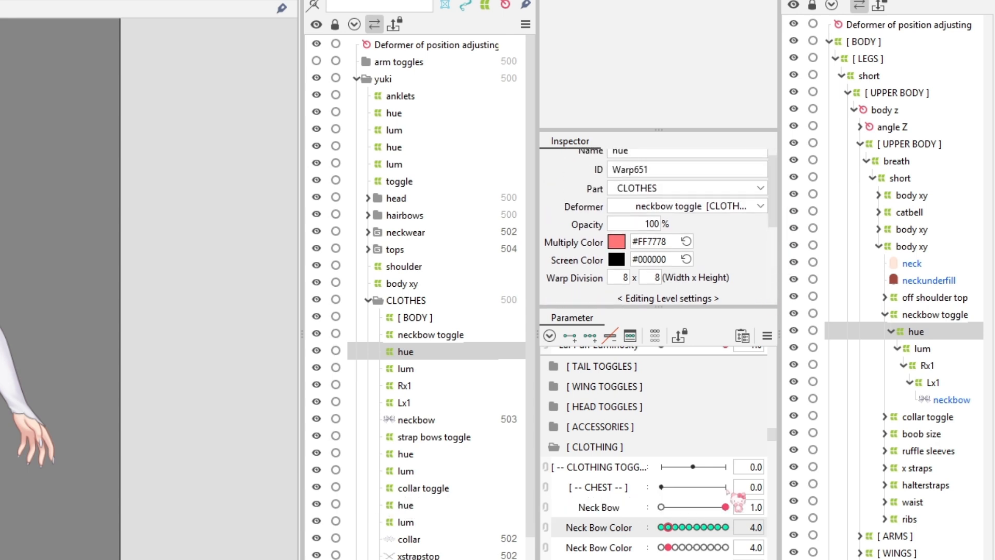
pyautogui.click(661, 527)
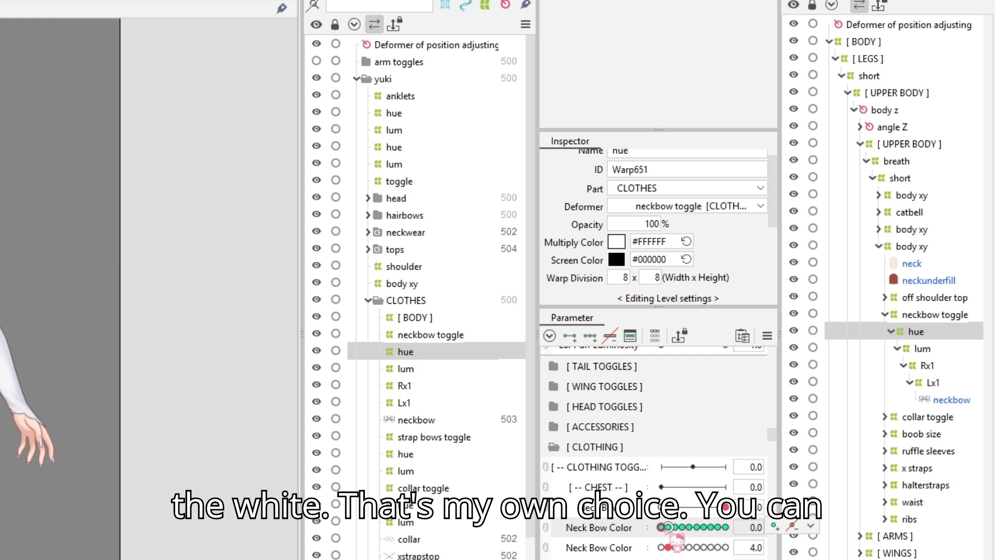
pyautogui.click(675, 527)
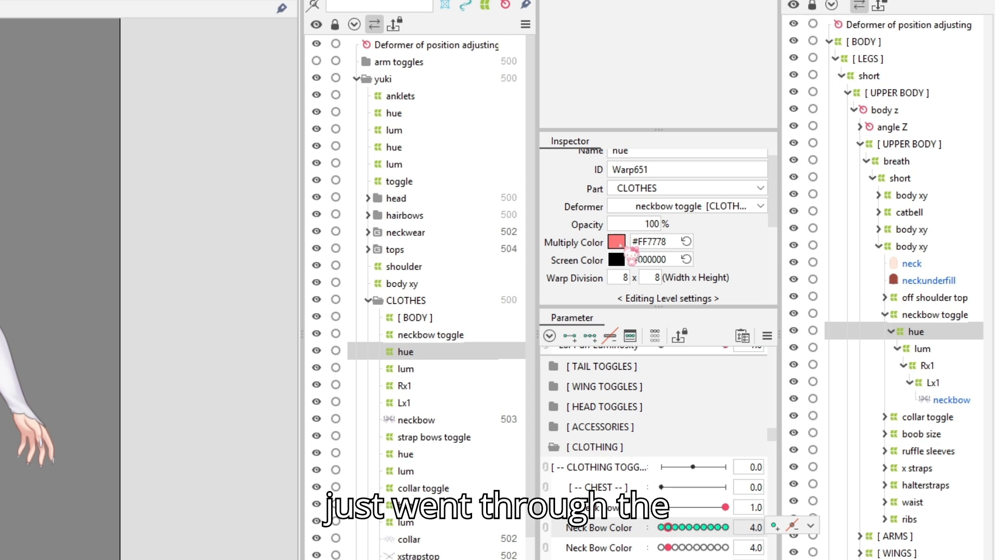
pyautogui.click(675, 527)
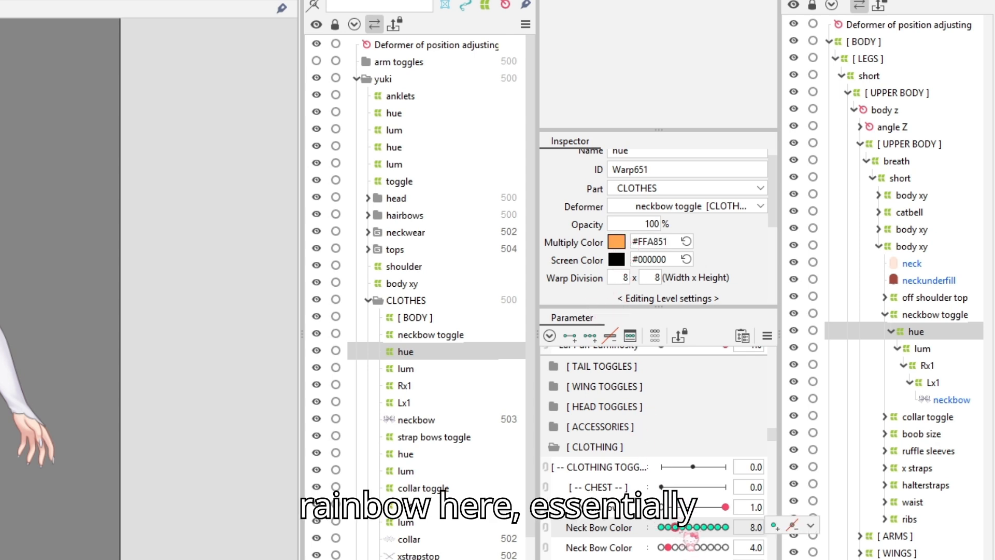
pyautogui.click(682, 527)
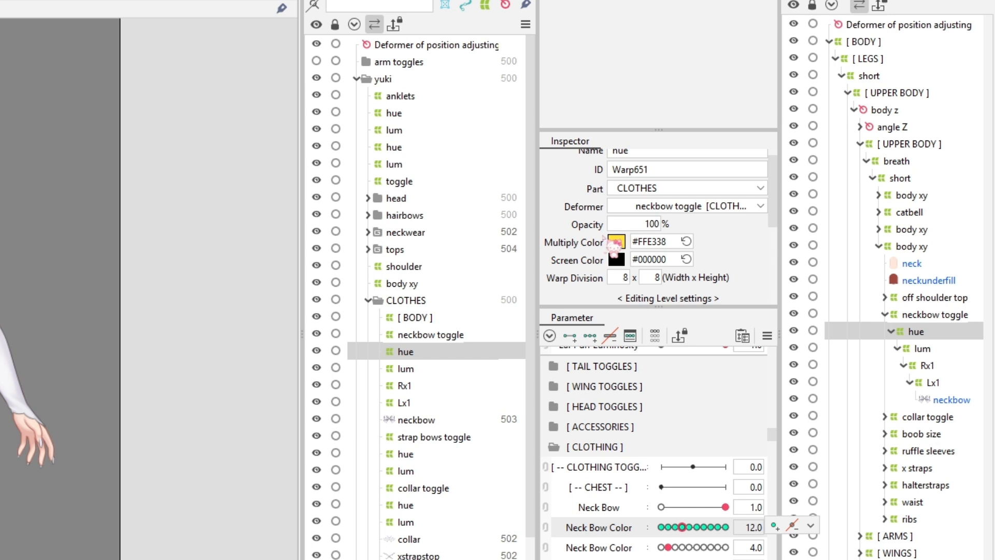
pyautogui.click(697, 527)
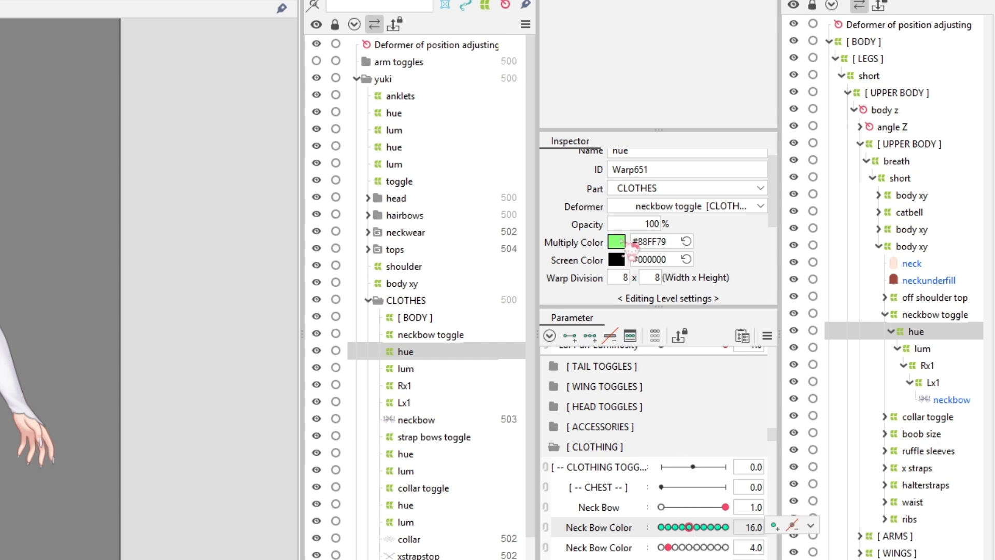
pyautogui.click(703, 527)
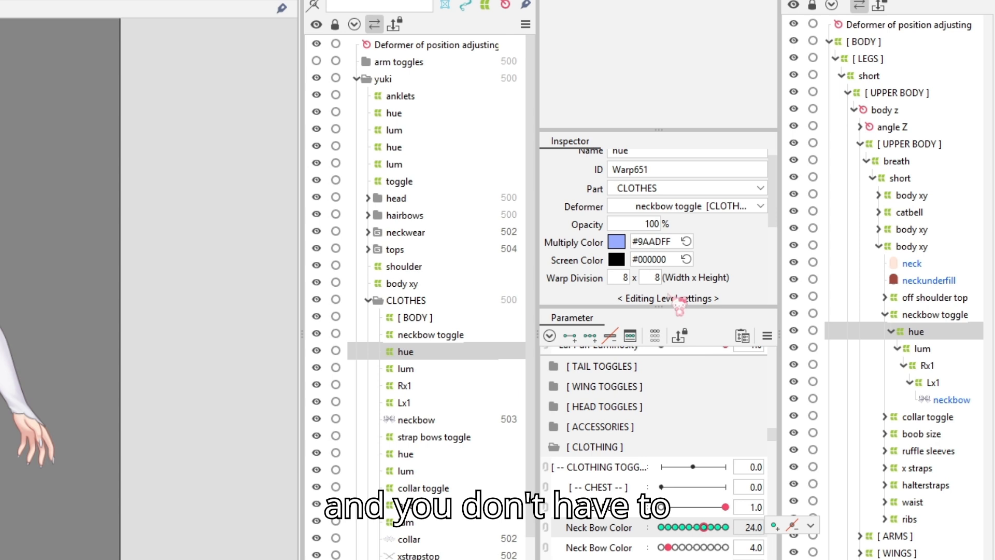
pyautogui.click(711, 527)
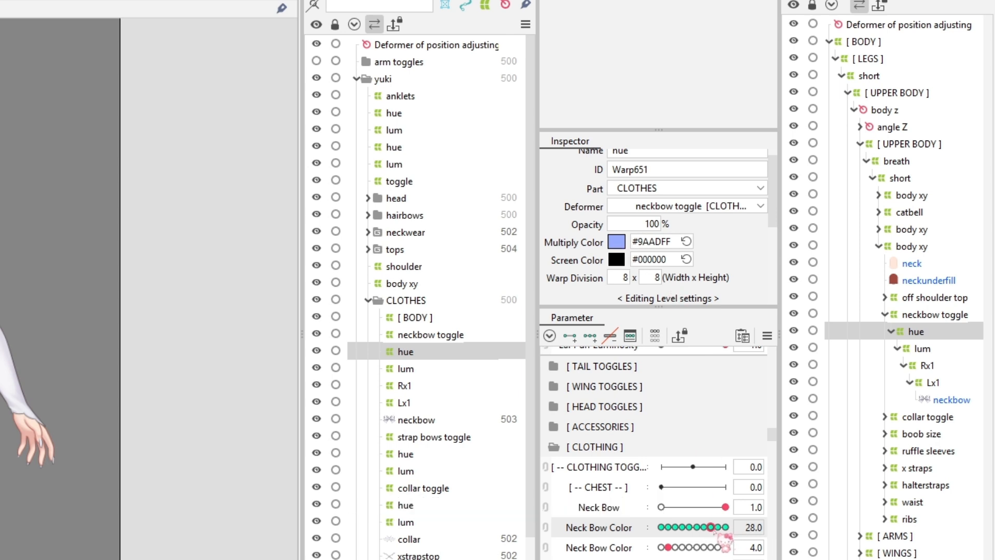
pyautogui.click(717, 527)
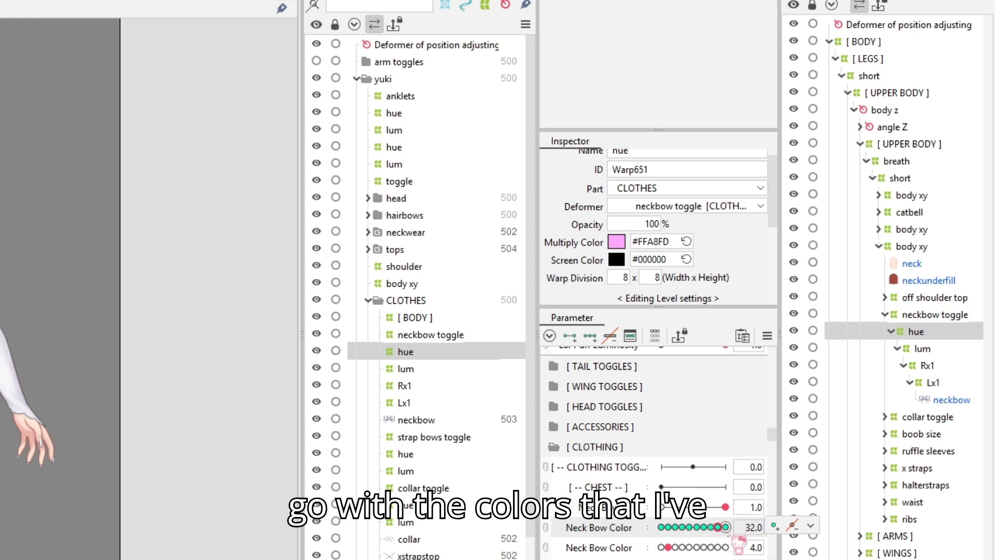
pyautogui.click(725, 527)
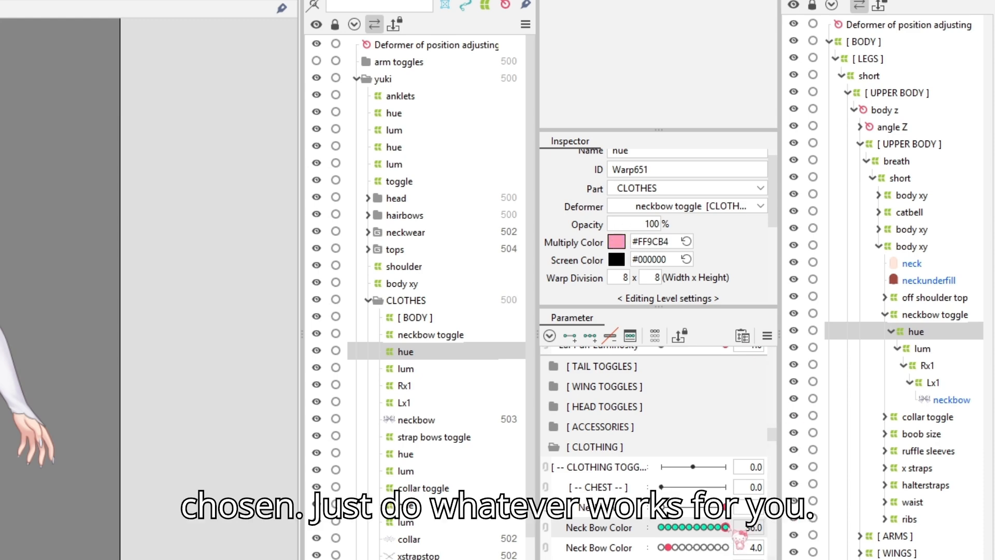
pyautogui.click(668, 527)
pyautogui.click(674, 527)
pyautogui.click(682, 527)
pyautogui.click(689, 527)
pyautogui.click(704, 527)
pyautogui.click(696, 527)
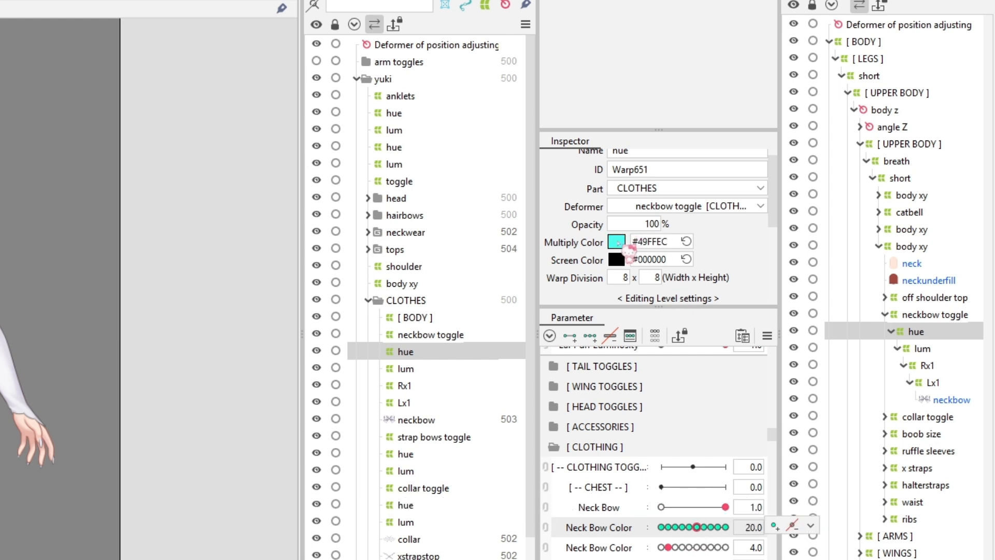
# Try the pale cyan #D7FFFB as the hue deformer's multiply color at Neck Bow Color key 20.
pyautogui.click(621, 243)
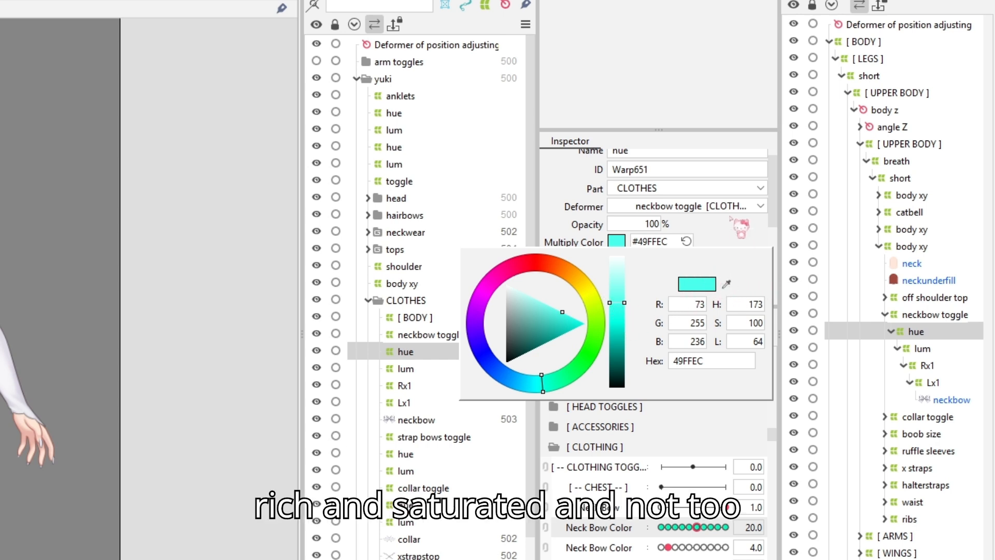
pyautogui.moveTo(521, 311); pyautogui.dragTo(521, 250)
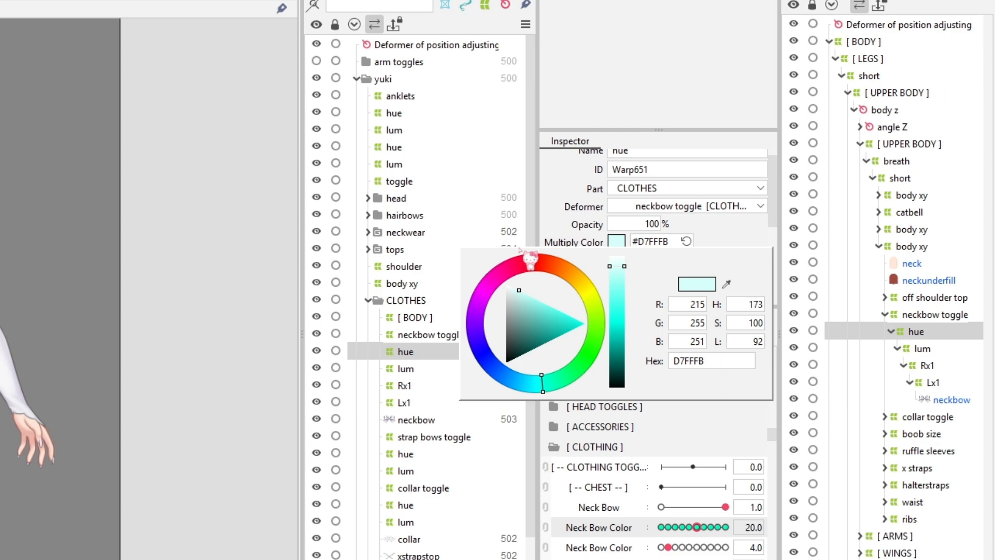
pyautogui.click(745, 239)
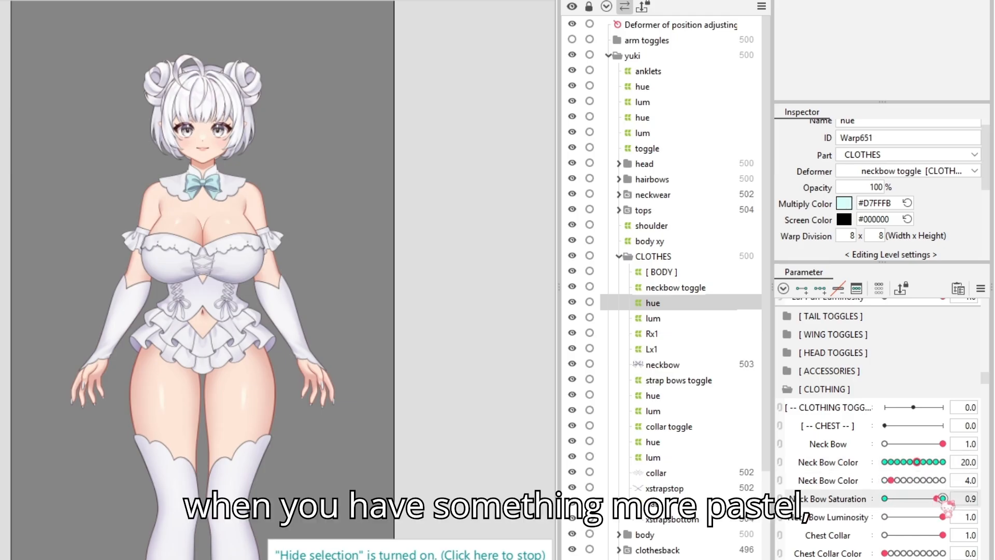
# Preview the pastel neck bow at different Neck Bow Luminosity values and return the slider to 1.
pyautogui.moveTo(947, 509); pyautogui.dragTo(842, 518)
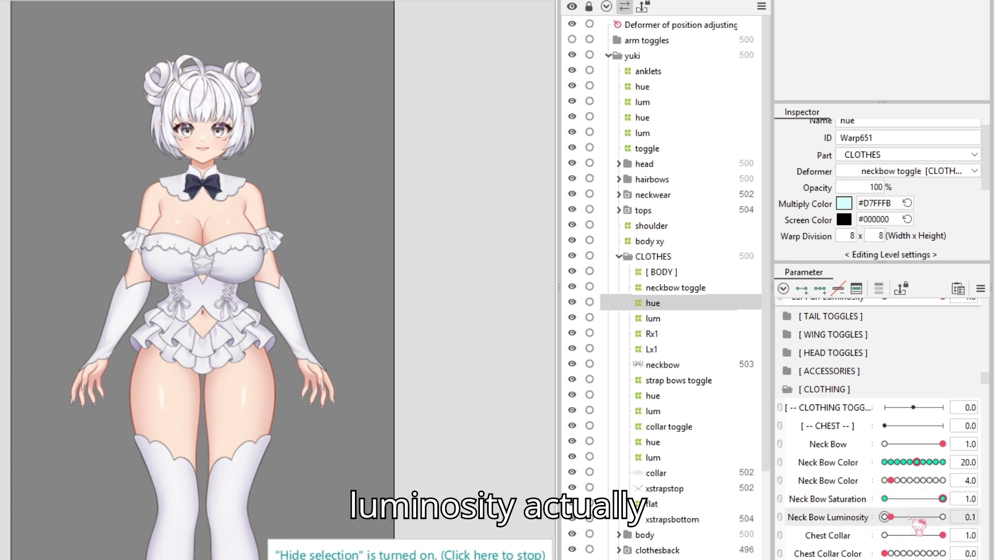
pyautogui.click(915, 517)
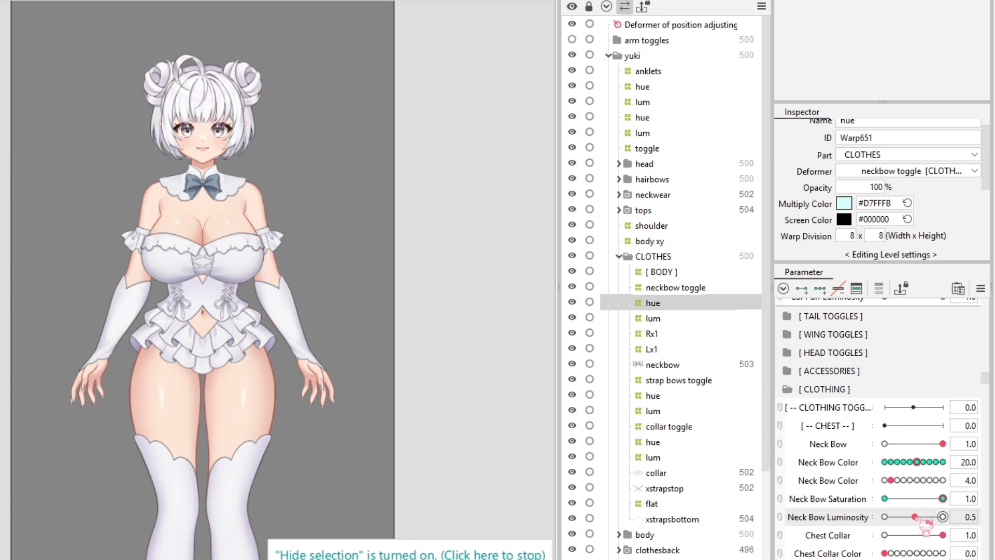
pyautogui.moveTo(916, 517)
pyautogui.mouseDown()
pyautogui.moveTo(939, 517)
pyautogui.moveTo(926, 517)
pyautogui.mouseUp()
pyautogui.moveTo(923, 517); pyautogui.dragTo(943, 535)
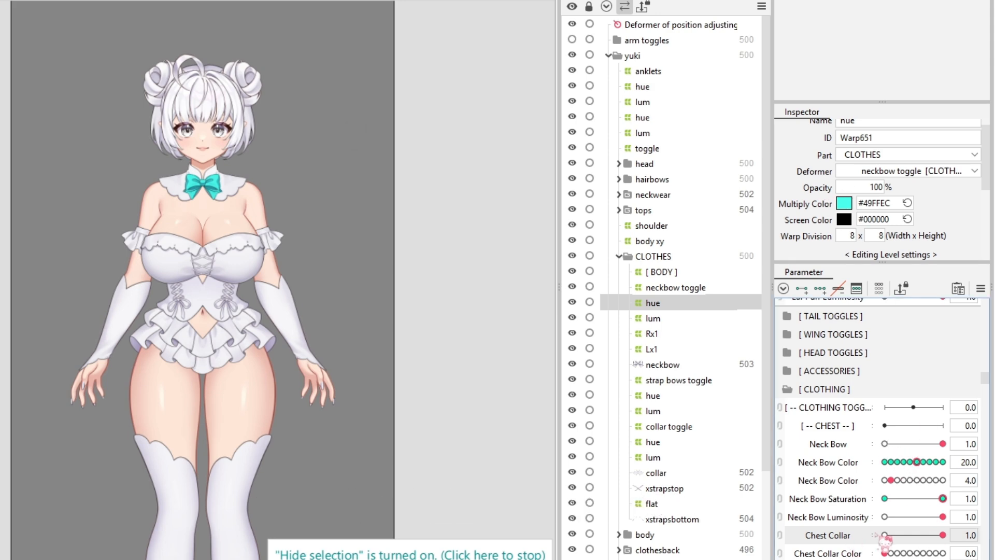
# Preview the neck bow's hues along the new Neck Bow Color slider, including keys 4, 28, 32 and 36.
pyautogui.click(846, 500)
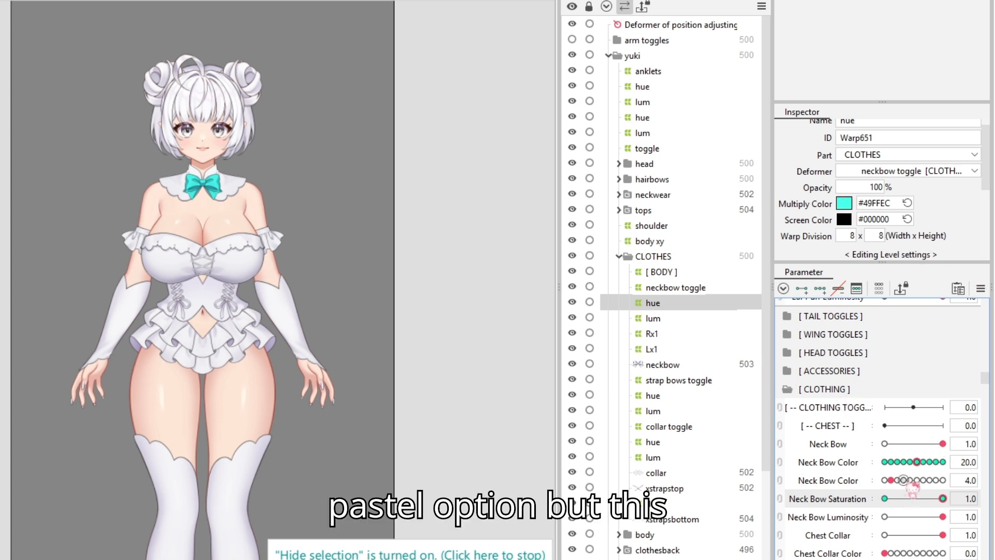
pyautogui.moveTo(923, 463); pyautogui.dragTo(954, 471)
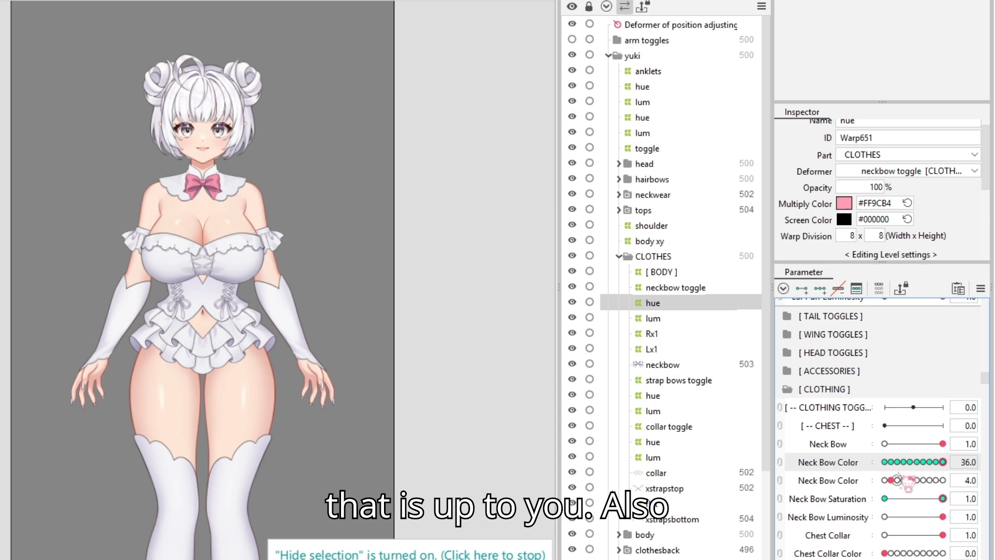
pyautogui.click(892, 462)
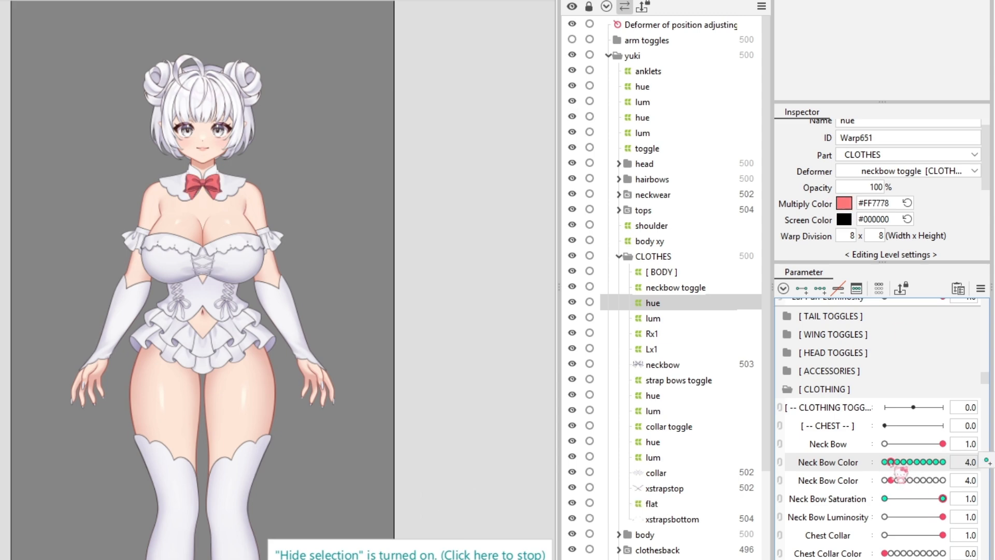
pyautogui.moveTo(891, 462); pyautogui.dragTo(903, 462)
pyautogui.click(930, 462)
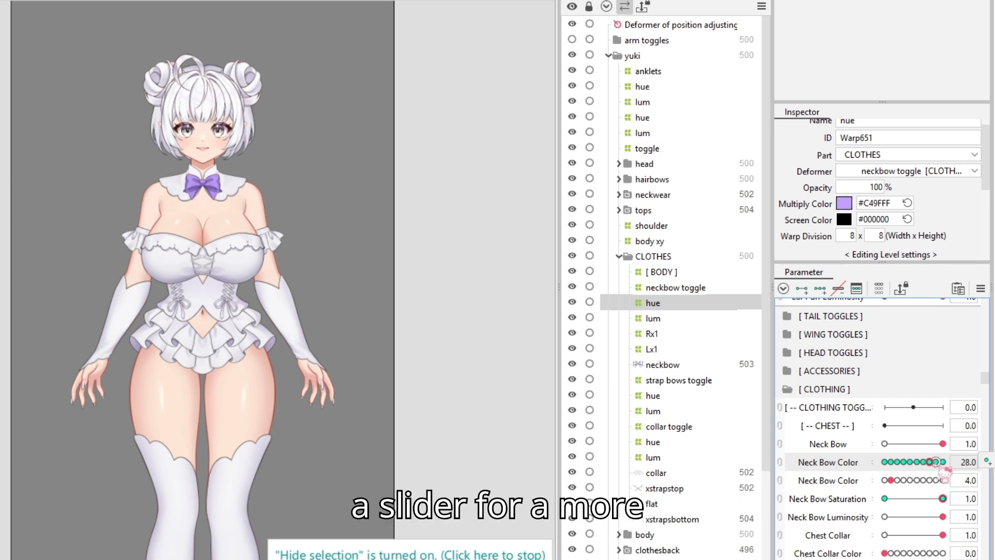
pyautogui.click(941, 461)
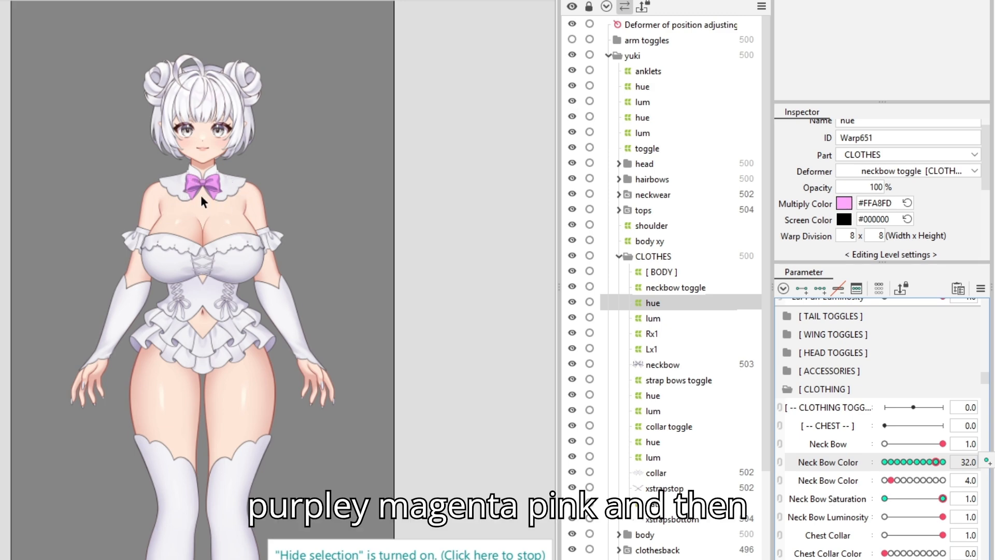
pyautogui.click(943, 462)
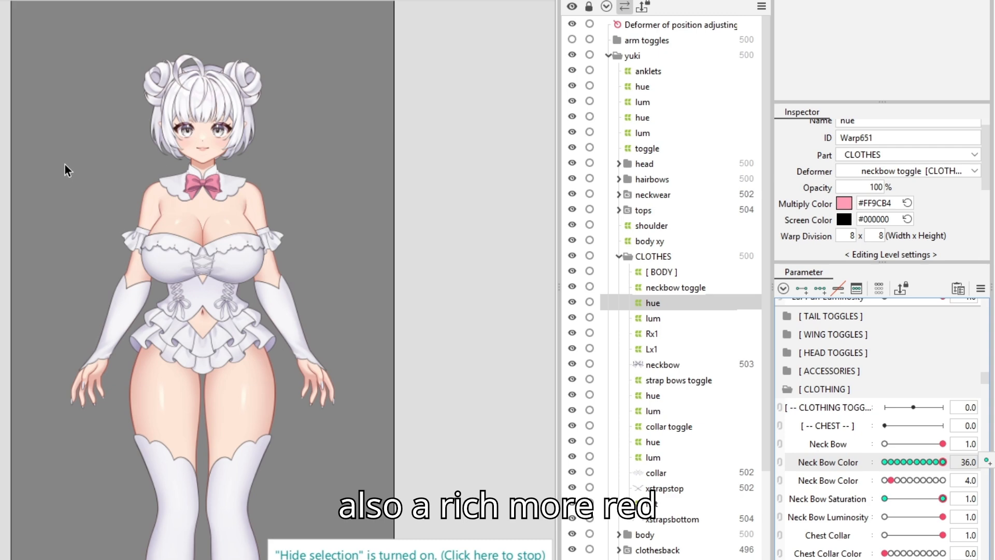
pyautogui.moveTo(942, 462)
pyautogui.mouseDown()
pyautogui.moveTo(887, 462)
pyautogui.moveTo(944, 473)
pyautogui.moveTo(926, 470)
pyautogui.mouseUp()
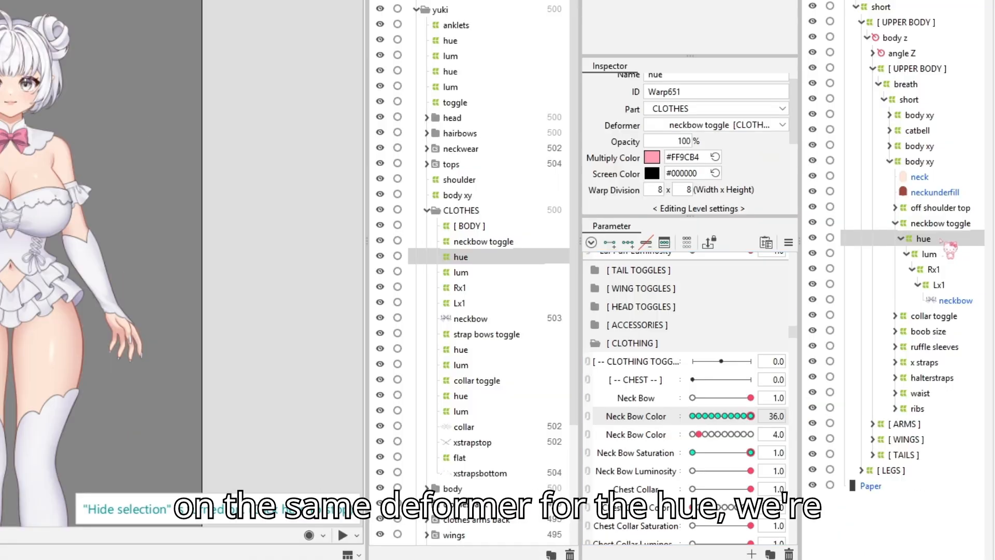
# Review the Neck Bow Saturation parameter's minimum, default and maximum in its settings.
pyautogui.click(655, 458)
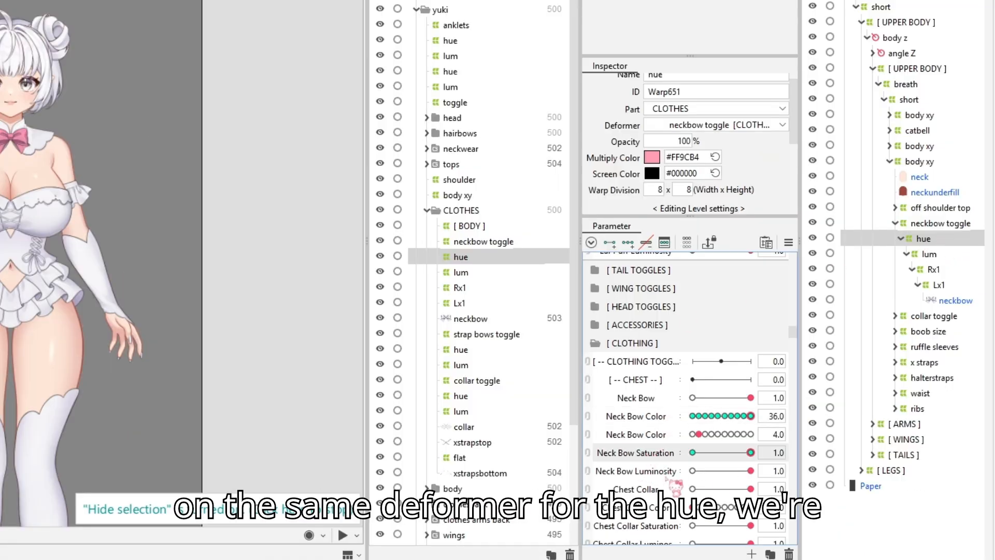
pyautogui.doubleClick(643, 452)
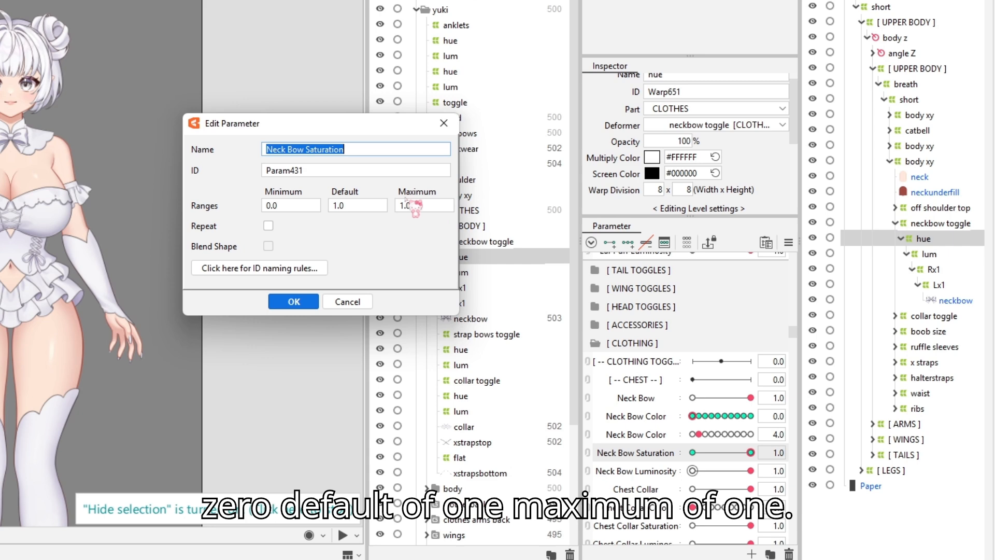
pyautogui.click(301, 302)
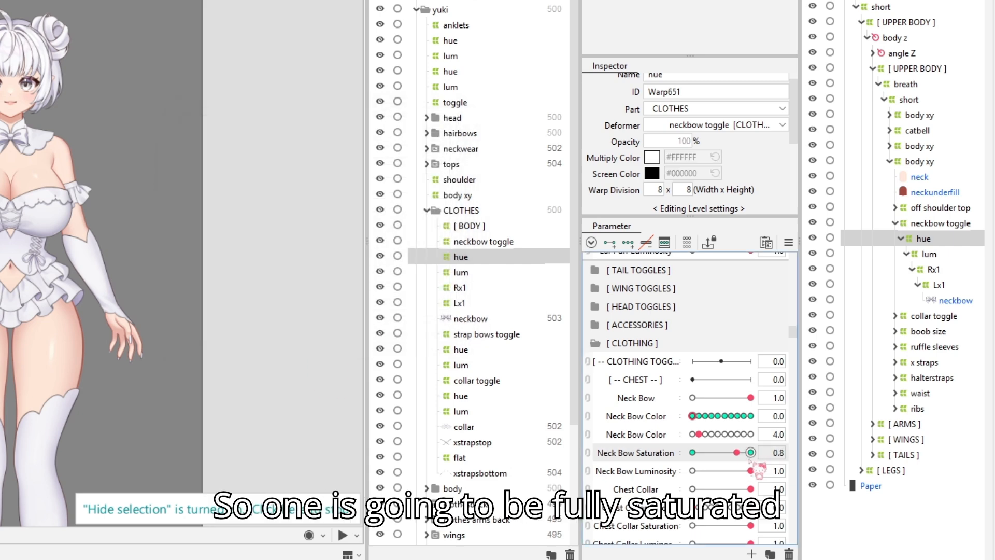
# Compare the hue deformer's multiply color at Neck Bow Color 8 with saturation 0, and at Neck Bow Color 0 with saturation 1.
pyautogui.click(705, 415)
pyautogui.moveTo(750, 453); pyautogui.dragTo(692, 453)
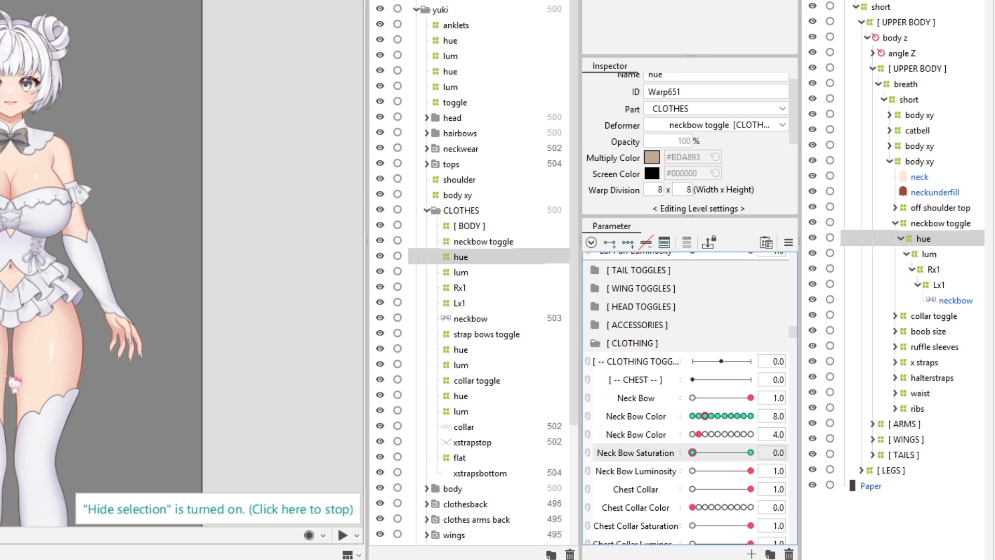
pyautogui.click(751, 452)
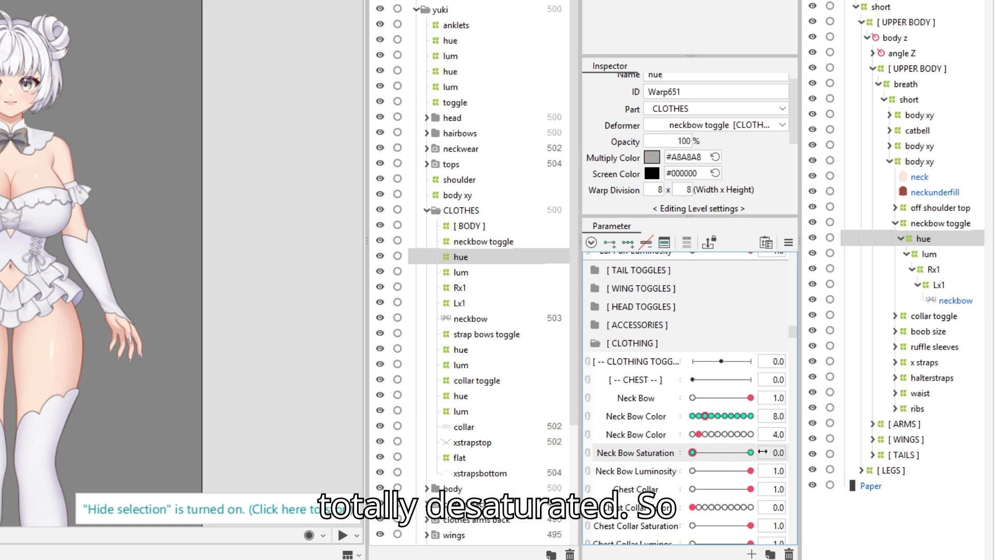
pyautogui.click(692, 416)
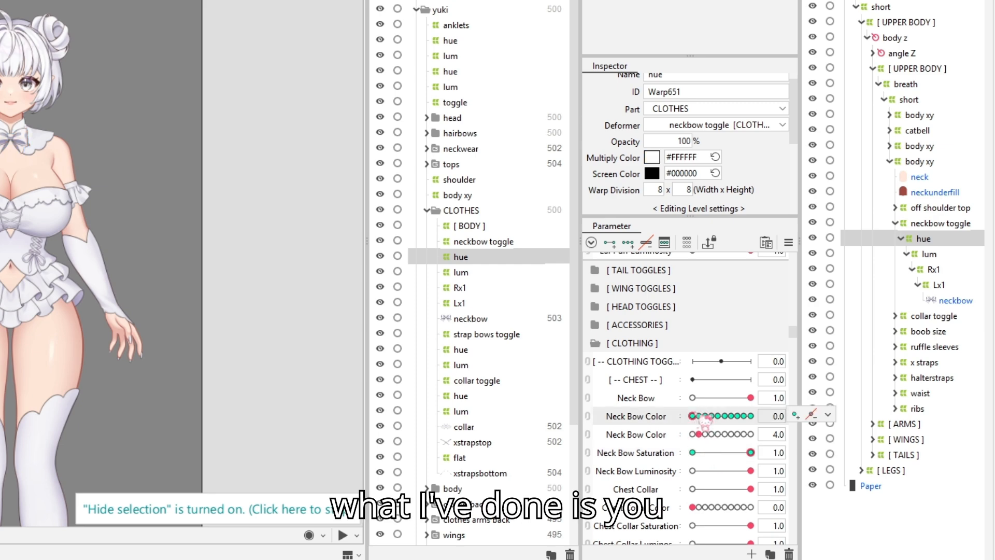
# At Neck Bow Color 4 and Neck Bow Saturation 0, pick a light red multiply color for the hue deformer and reduce its saturation to 0.
pyautogui.click(692, 452)
pyautogui.click(698, 415)
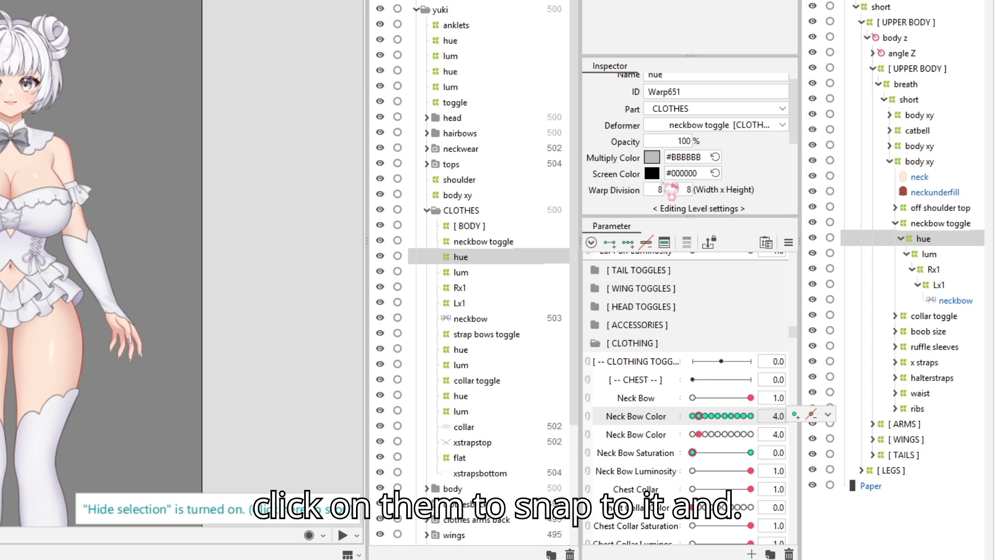
pyautogui.click(654, 160)
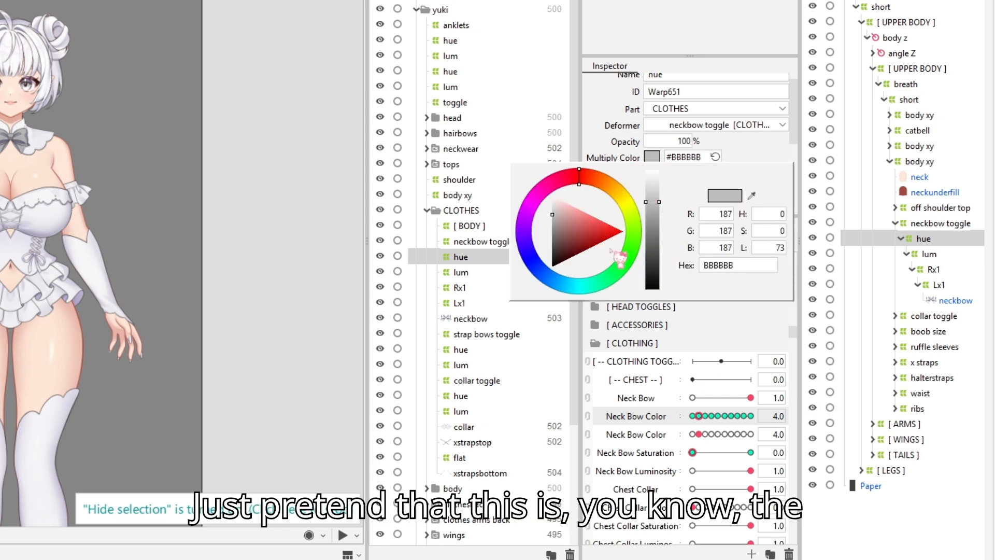
pyautogui.click(595, 217)
pyautogui.click(777, 234)
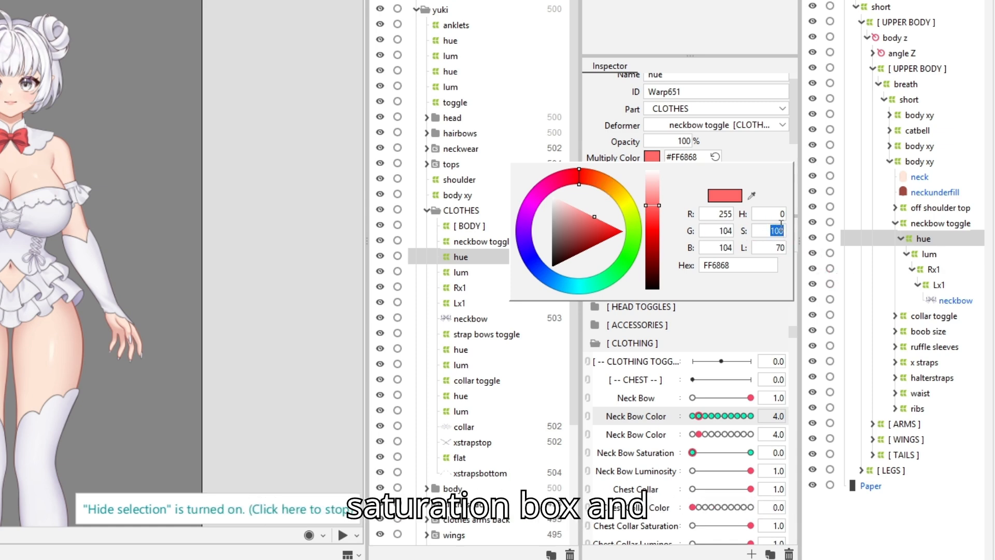
pyautogui.write('09')
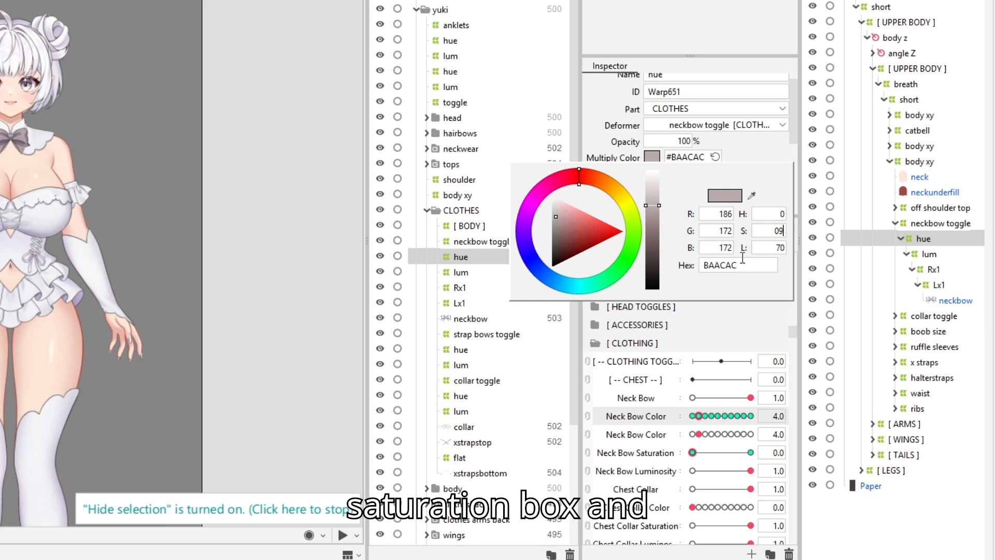
pyautogui.doubleClick(779, 233)
pyautogui.write('0')
pyautogui.press('Return')
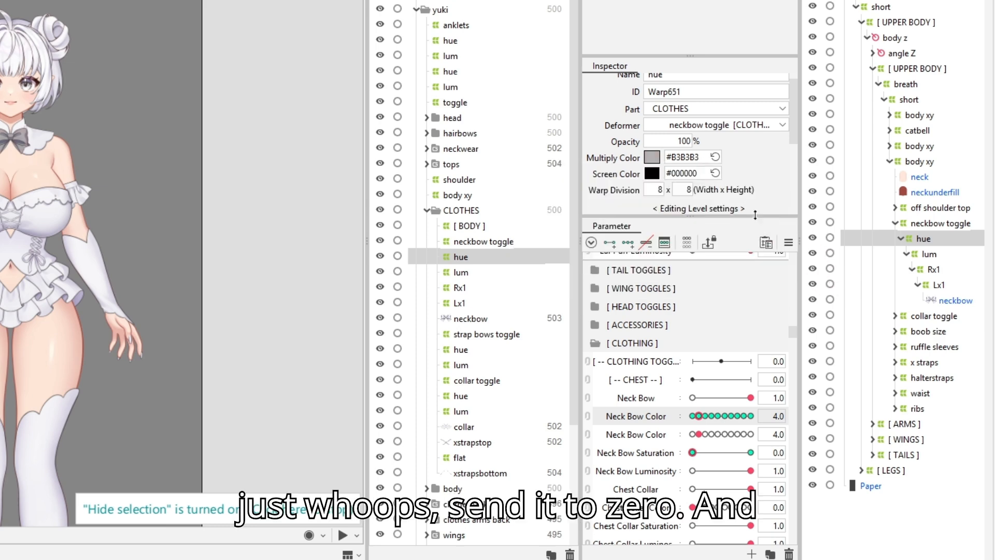
# Examine the hue deformer's multiply color at Neck Bow Color keys 8, 12 and 16 with Neck Bow Saturation at 0.
pyautogui.click(706, 415)
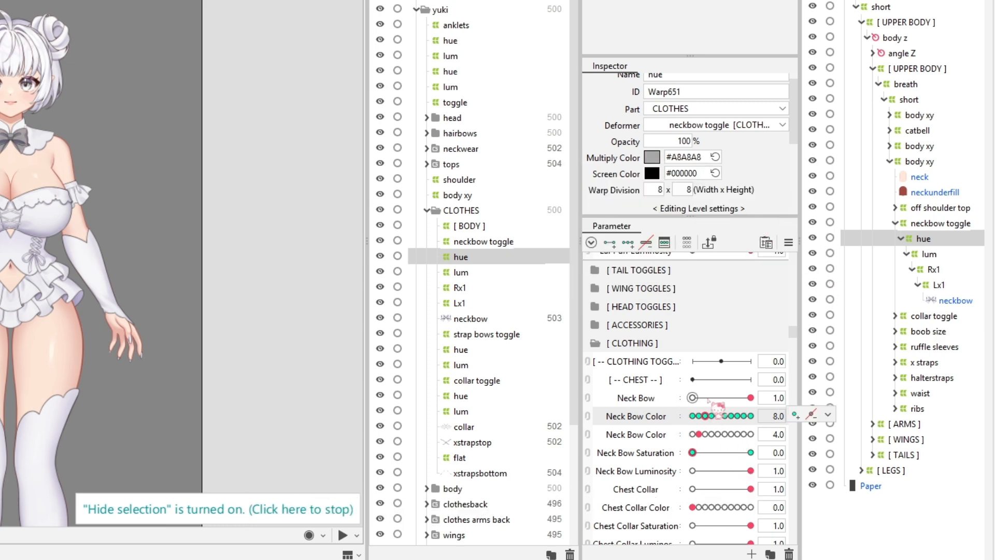
pyautogui.click(652, 156)
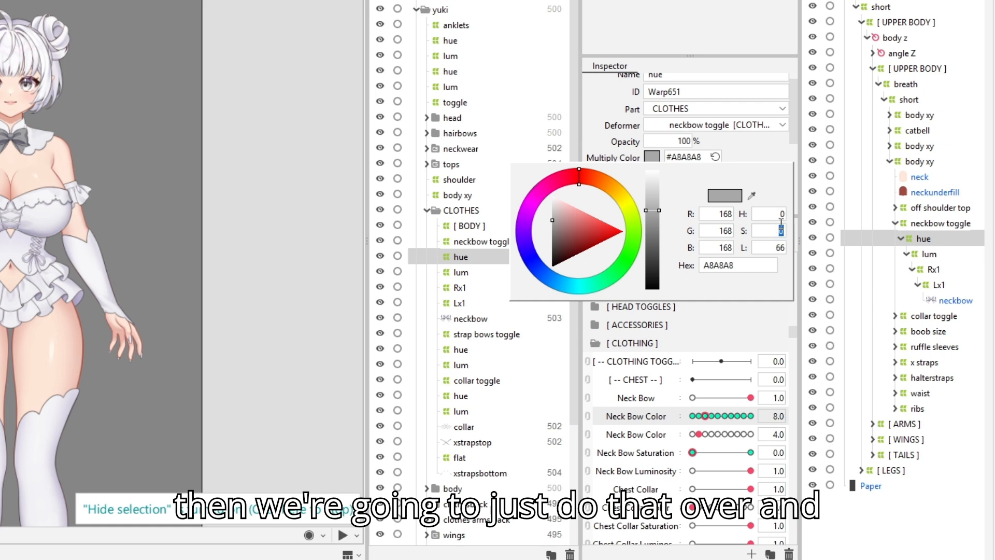
pyautogui.click(799, 236)
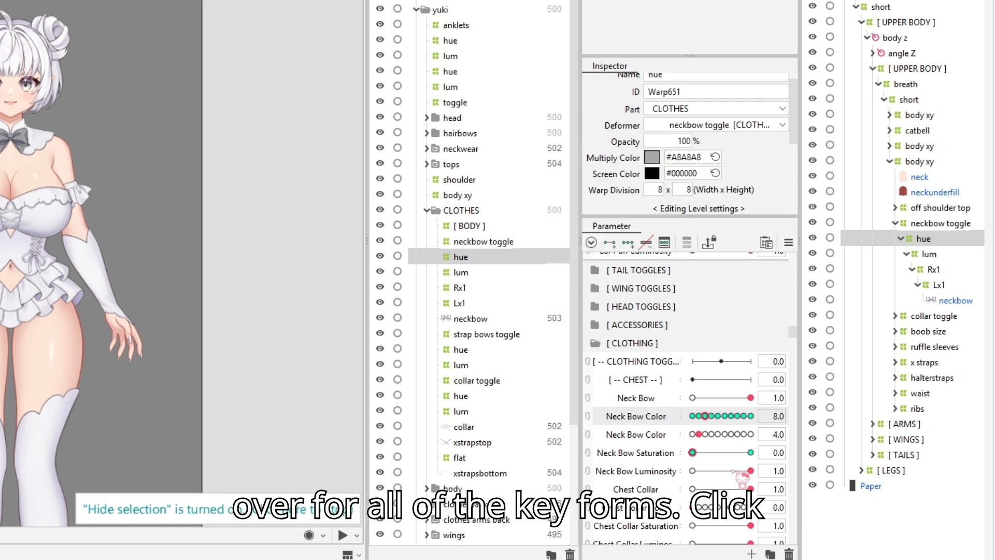
pyautogui.click(711, 416)
pyautogui.click(652, 157)
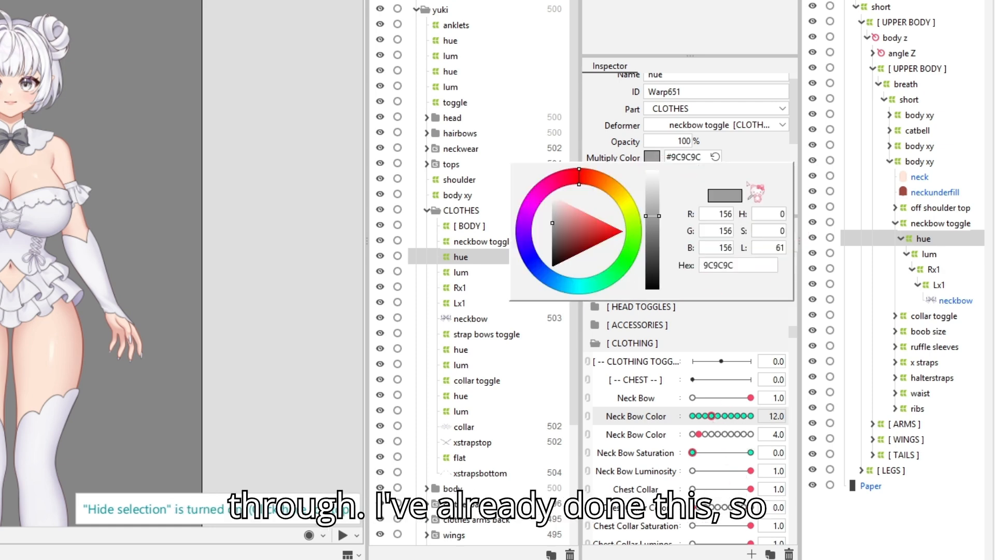
pyautogui.click(799, 233)
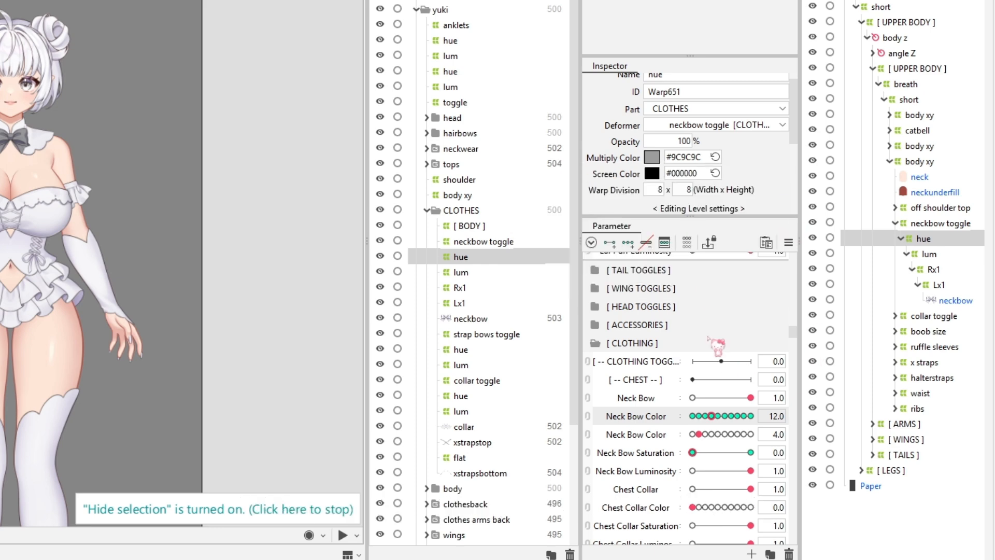
pyautogui.click(718, 416)
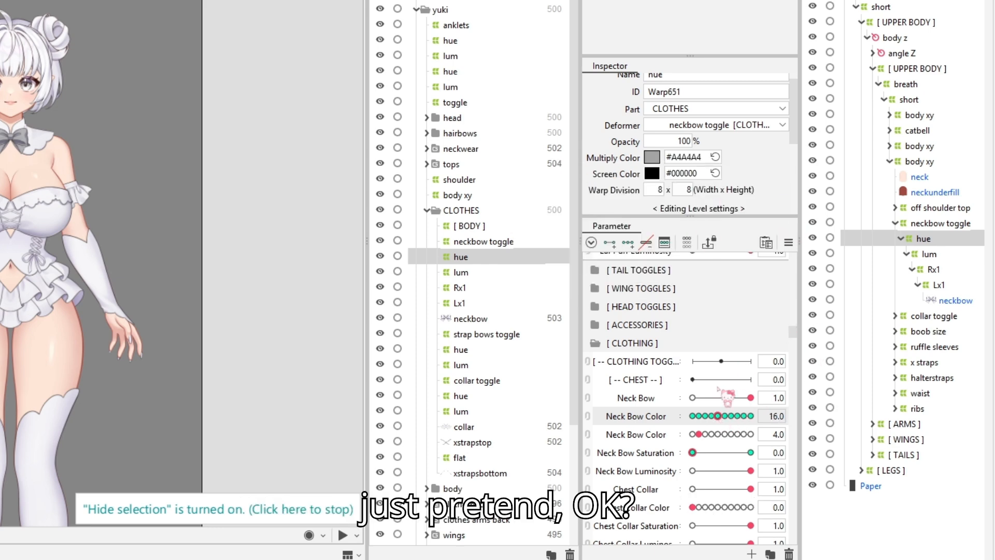
pyautogui.click(652, 159)
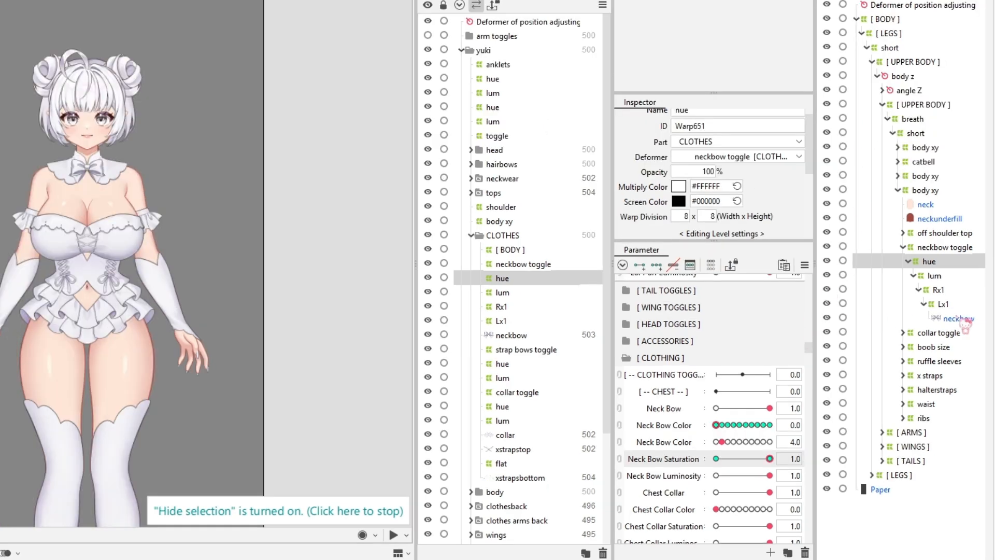
# Select the neck bow's lum deformer and review the Neck Bow Luminosity parameter's range settings.
pyautogui.press('Down')
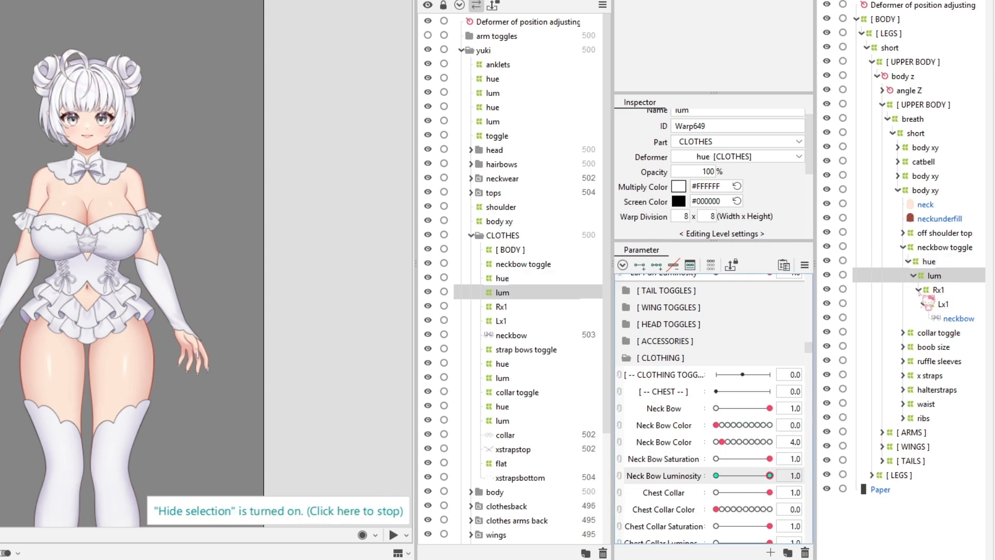
pyautogui.rightClick(673, 486)
pyautogui.click(676, 487)
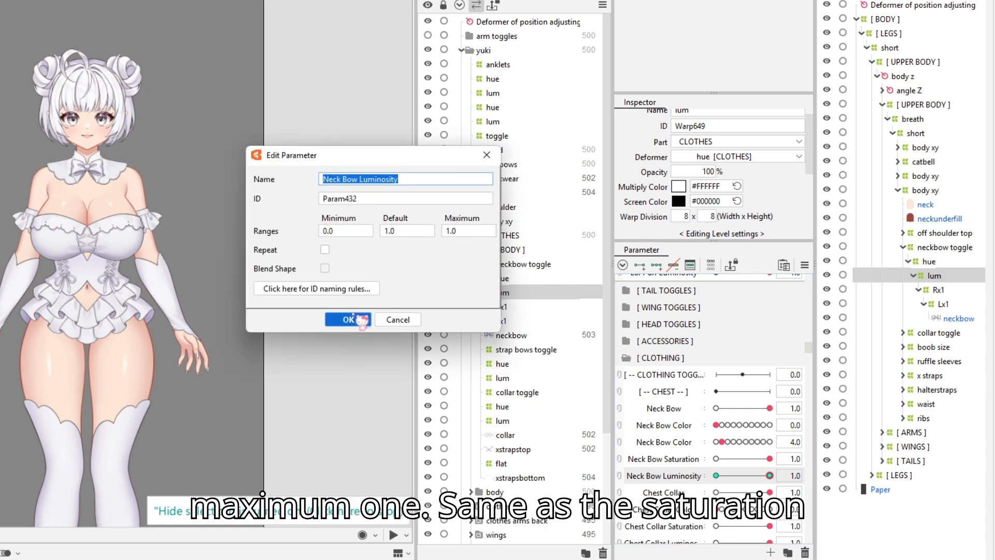
pyautogui.click(360, 321)
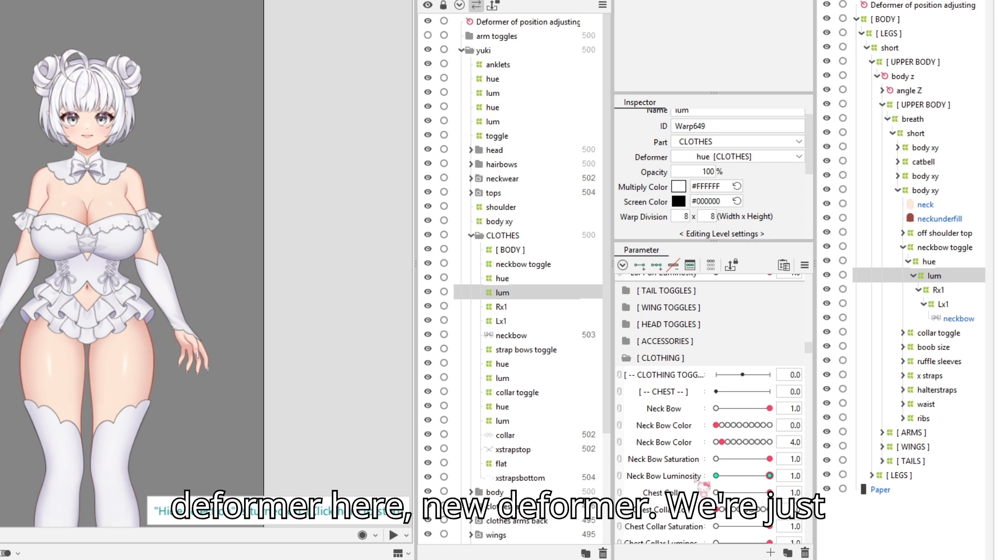
# Set Neck Bow Luminosity to 0 and inspect the lum deformer's multiply color there.
pyautogui.moveTo(728, 476); pyautogui.dragTo(689, 476)
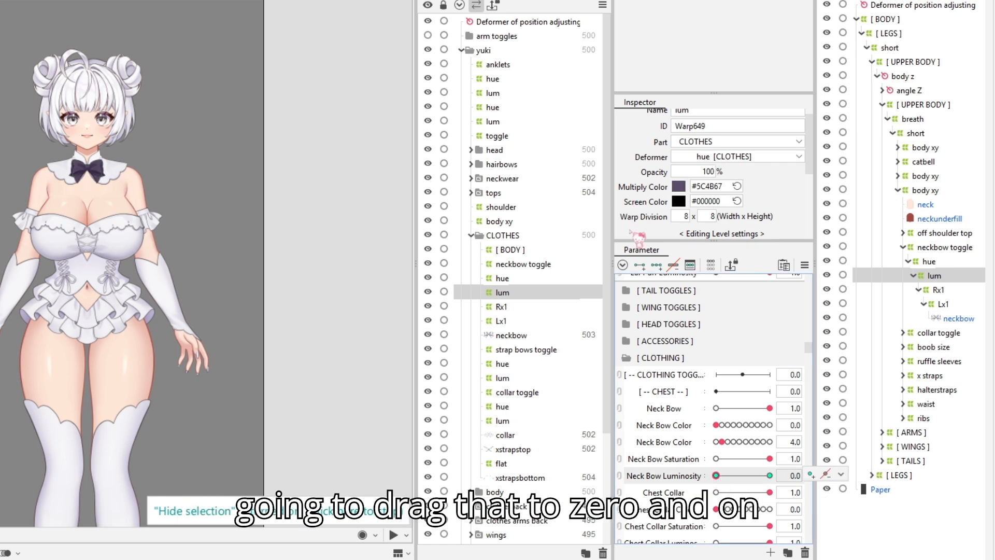
pyautogui.click(680, 187)
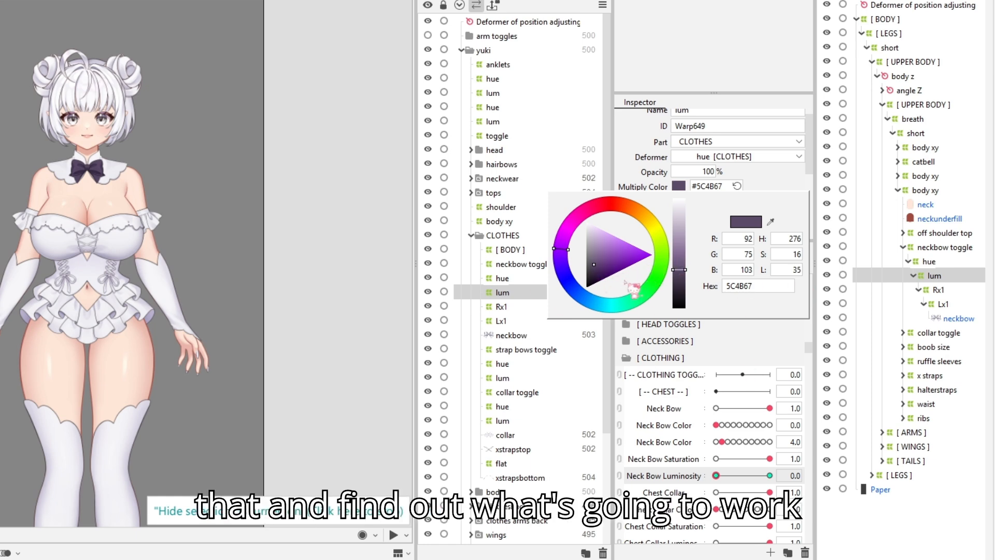
pyautogui.click(783, 186)
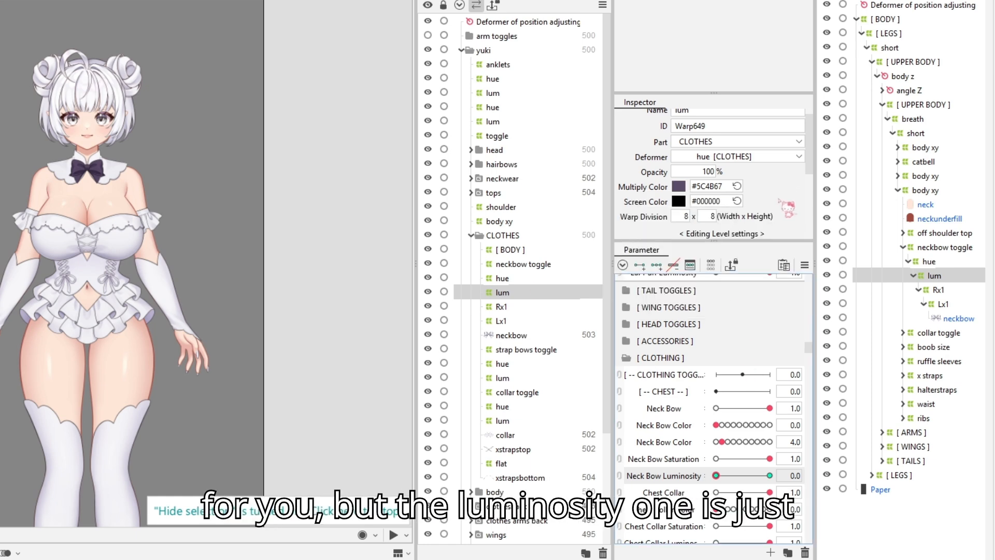
# Test partial Neck Bow Luminosity values of 0.3 and 0.2 with the two Neck Bow Color parameters at 12 and 24.
pyautogui.moveTo(731, 487)
pyautogui.mouseDown()
pyautogui.moveTo(761, 477)
pyautogui.moveTo(736, 477)
pyautogui.moveTo(772, 482)
pyautogui.moveTo(732, 476)
pyautogui.mouseUp()
pyautogui.click(733, 441)
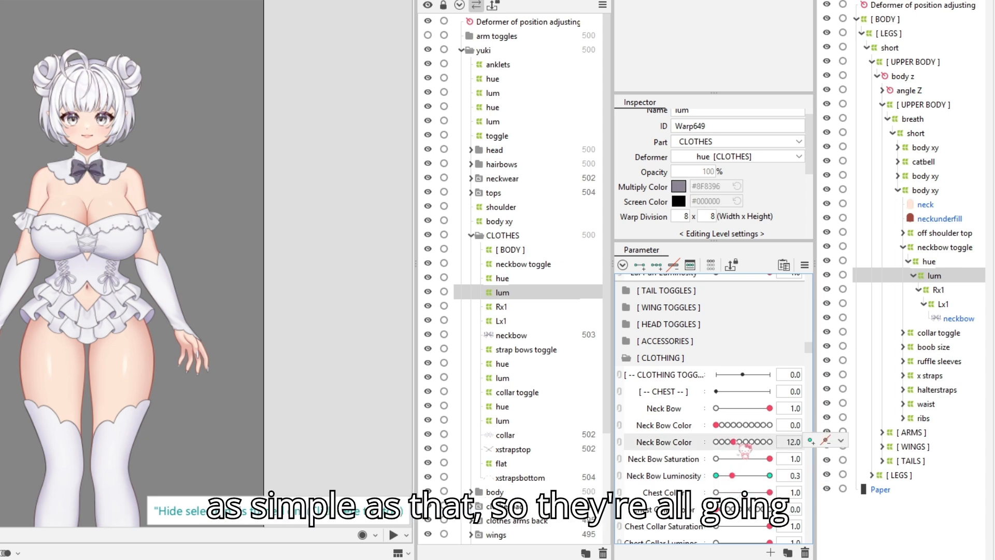
pyautogui.click(740, 425)
pyautogui.moveTo(732, 475)
pyautogui.mouseDown()
pyautogui.moveTo(751, 475)
pyautogui.moveTo(731, 476)
pyautogui.mouseUp()
pyautogui.click(752, 425)
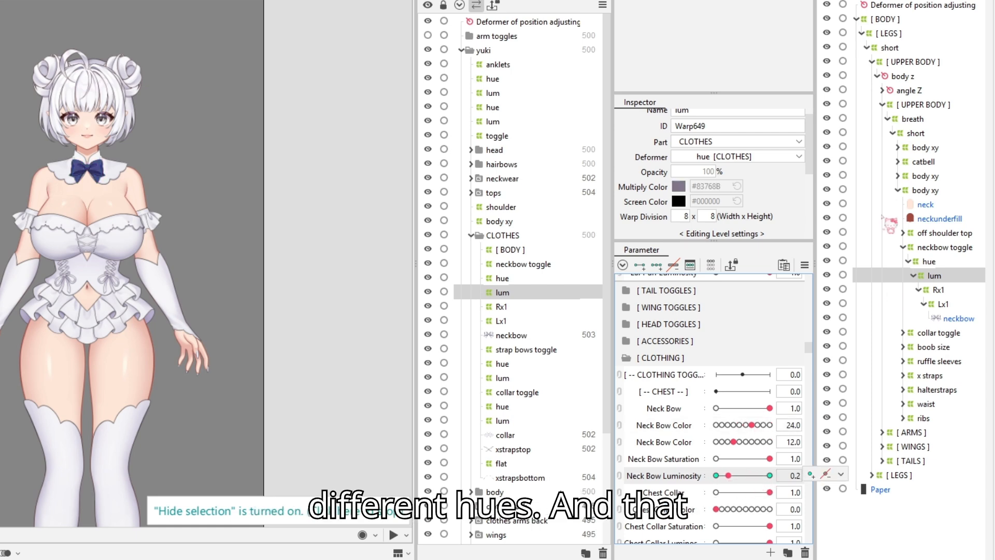
pyautogui.click(841, 474)
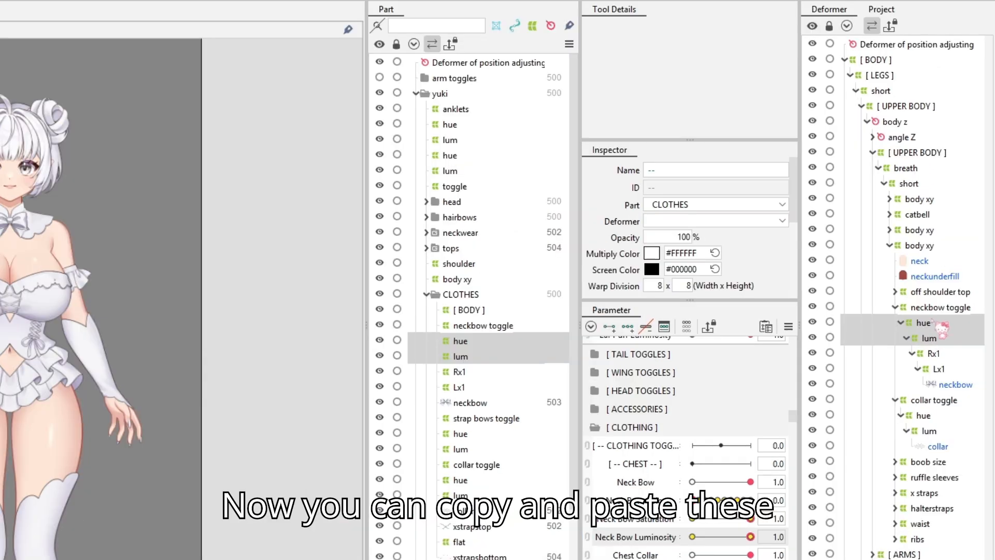
# Copy the neck bow's hue and lum deformers, paste them within the same part, and nest the collar under the pasted pair.
pyautogui.click(930, 338)
pyautogui.keyDown('ctrl'); pyautogui.click(924, 324); pyautogui.keyUp('ctrl')
pyautogui.moveTo(693, 500)
pyautogui.mouseDown()
pyautogui.moveTo(743, 500)
pyautogui.moveTo(692, 501)
pyautogui.mouseUp()
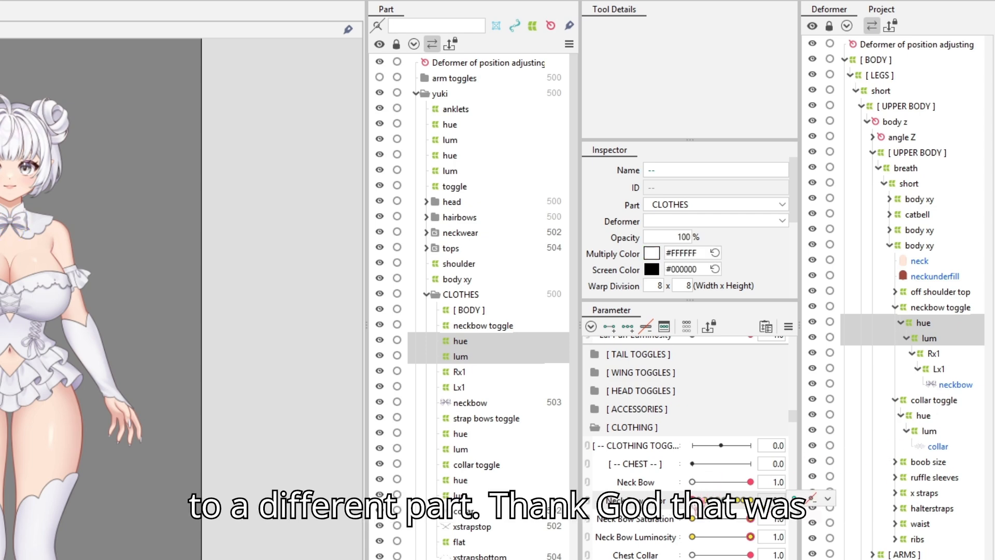
pyautogui.click(941, 447)
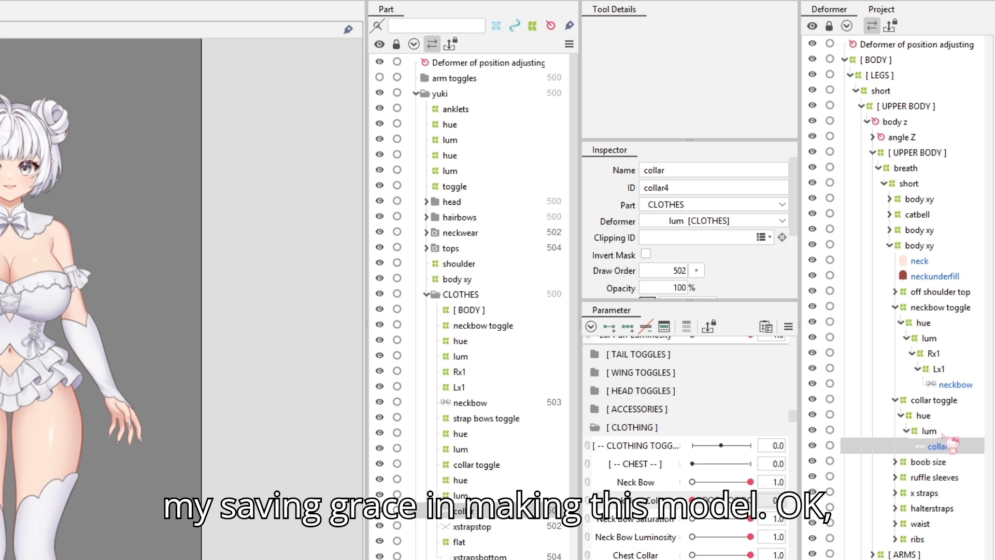
pyautogui.click(924, 323)
pyautogui.keyDown('ctrl'); pyautogui.click(929, 339); pyautogui.keyUp('ctrl')
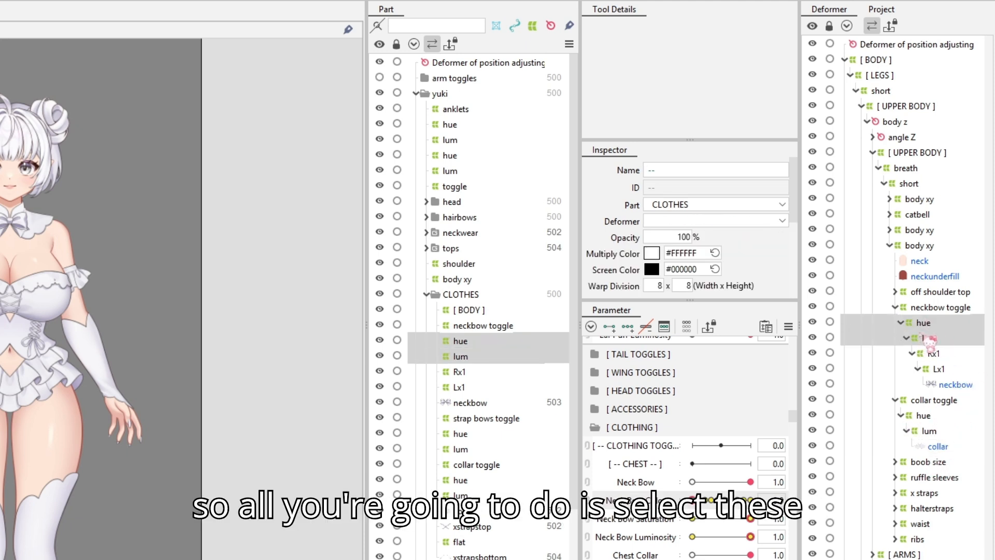
pyautogui.click(938, 447)
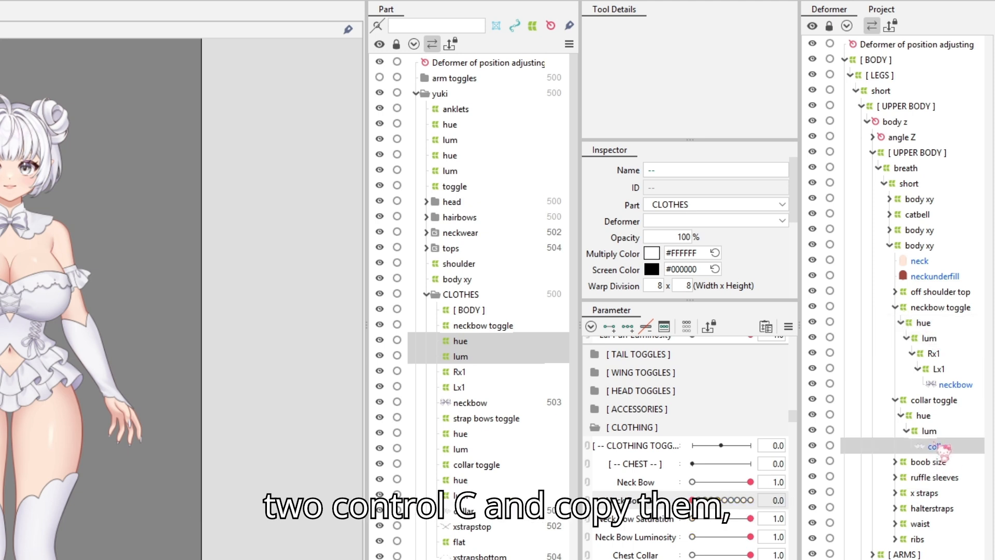
pyautogui.click(944, 354)
pyautogui.hotkey('ctrl', 'v')
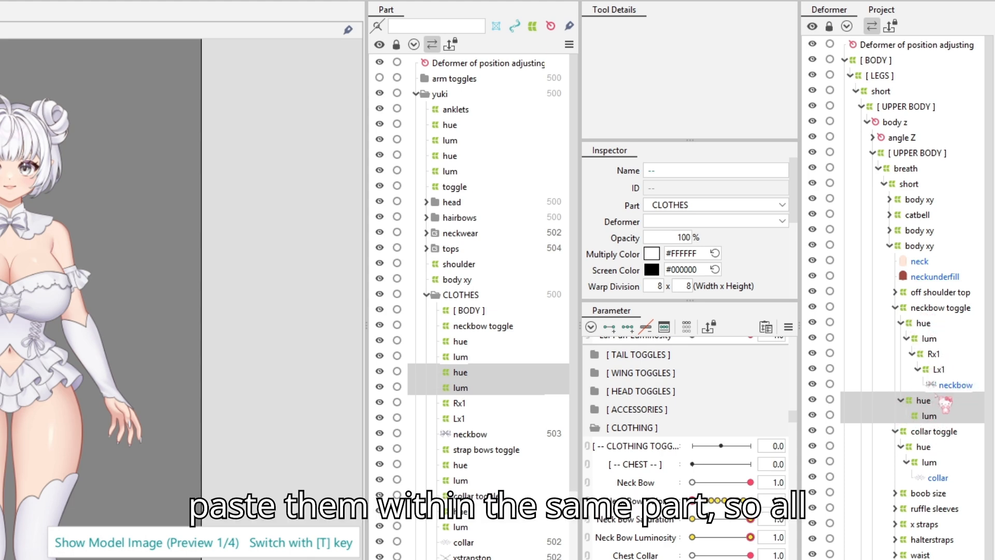
pyautogui.moveTo(933, 417); pyautogui.dragTo(939, 478)
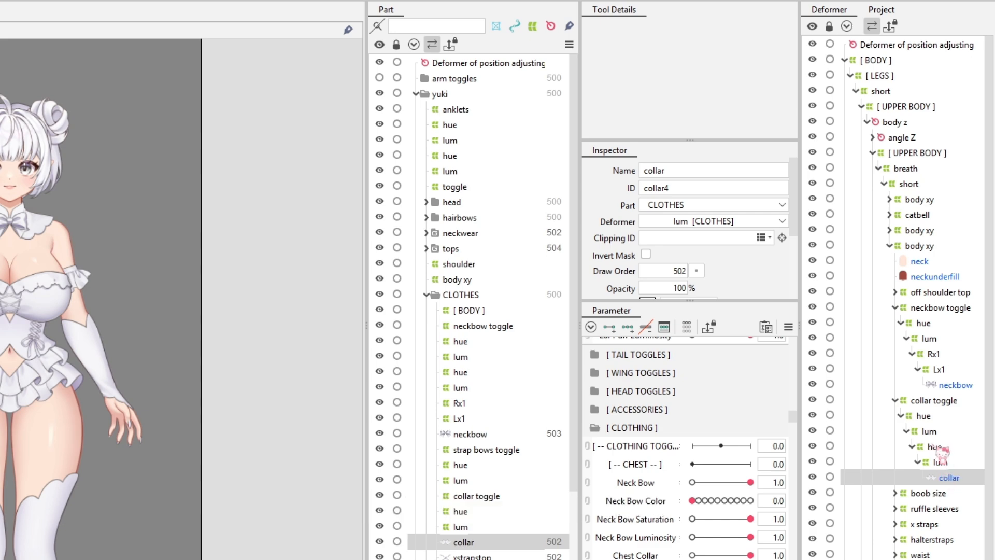
# Compare the parameter keys of the pasted hue deformer with those of the collar part beneath it.
pyautogui.click(936, 447)
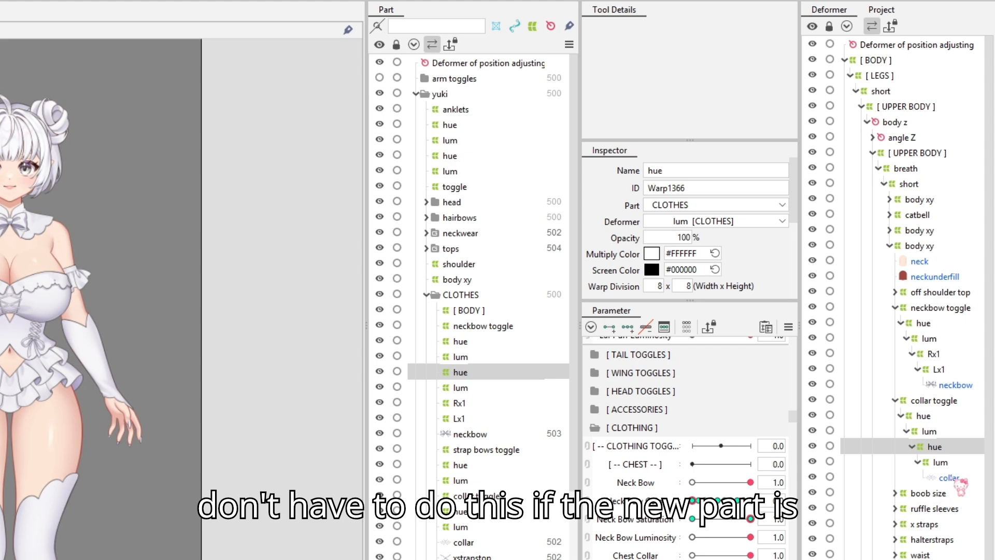
pyautogui.click(964, 477)
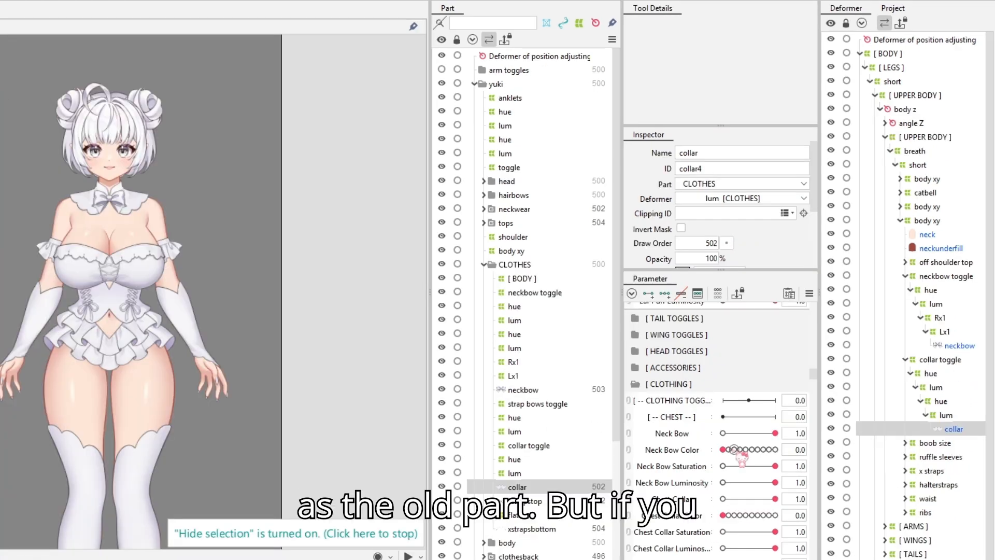
pyautogui.moveTo(710, 500); pyautogui.dragTo(731, 500)
pyautogui.moveTo(765, 466); pyautogui.dragTo(698, 523)
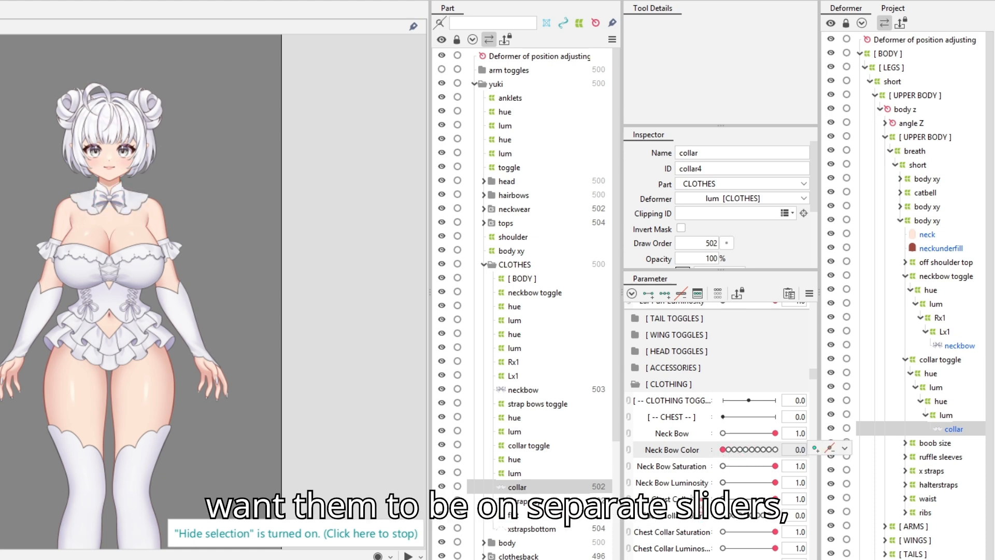
pyautogui.click(940, 401)
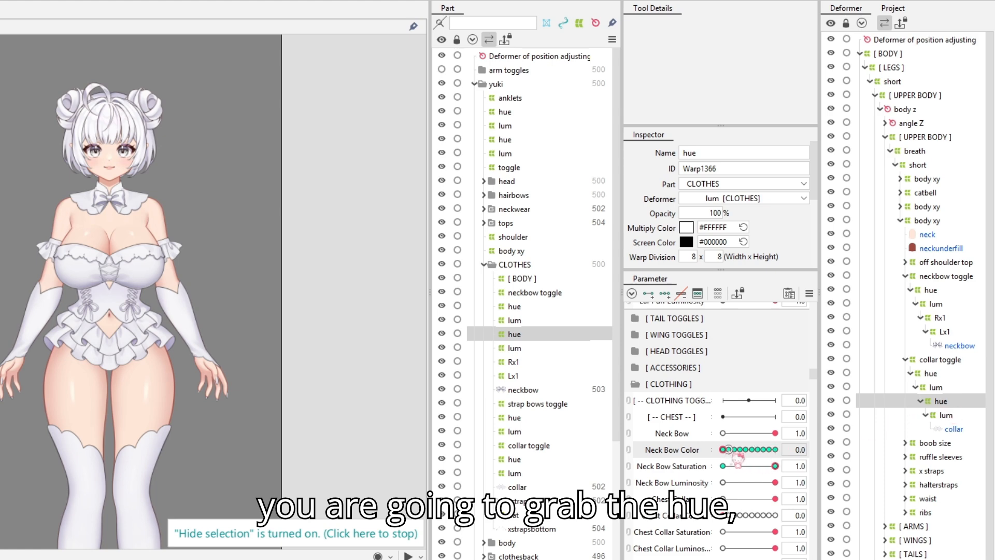
pyautogui.rightClick(838, 446)
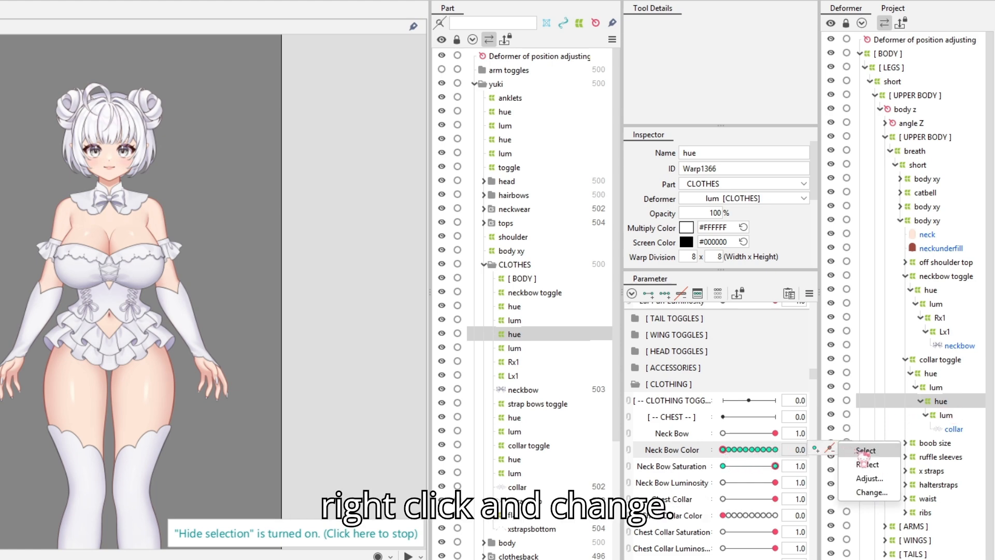
pyautogui.click(874, 492)
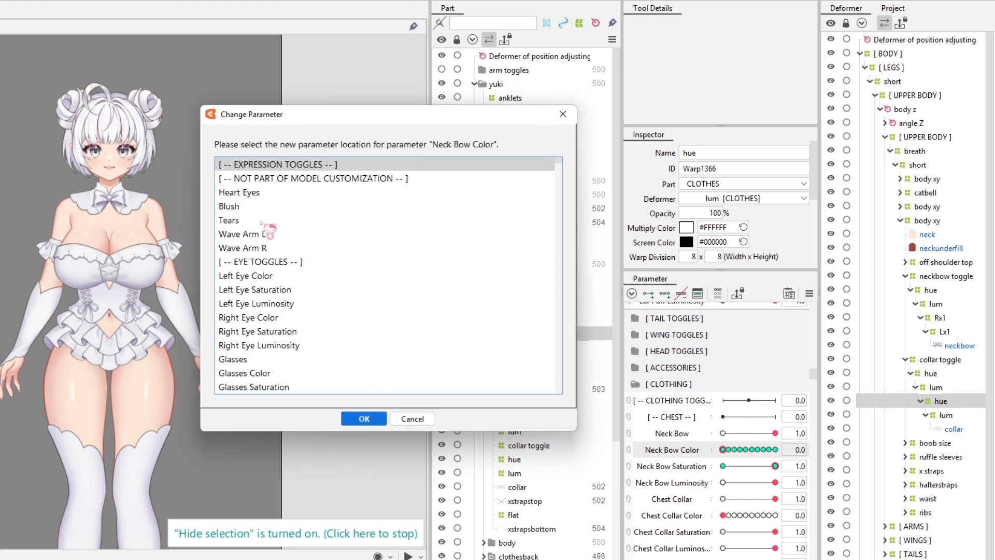
pyautogui.scroll(-9, 269, 218)
pyautogui.scroll(-20, 274, 213)
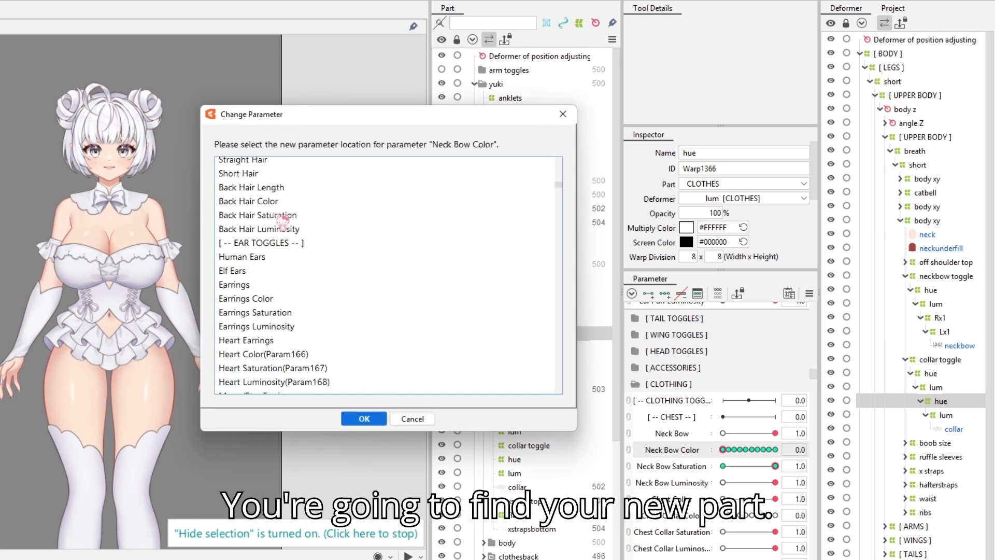
pyautogui.scroll(-15, 298, 255)
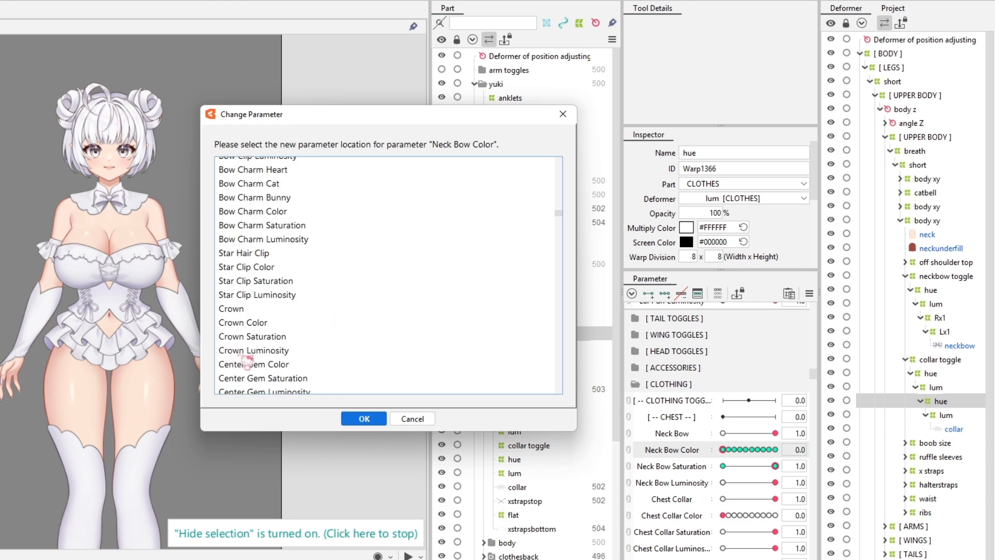
pyautogui.click(254, 350)
pyautogui.click(412, 419)
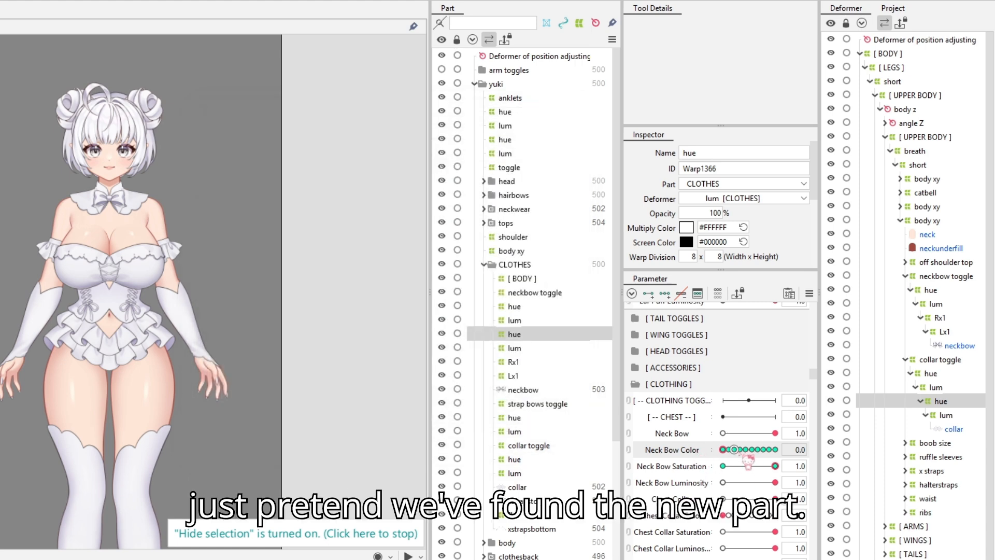
# Reassign the pasted hue deformer's Neck Bow Saturation keys and the pasted lum deformer's Neck Bow Luminosity keys to different parameters.
pyautogui.moveTo(798, 467)
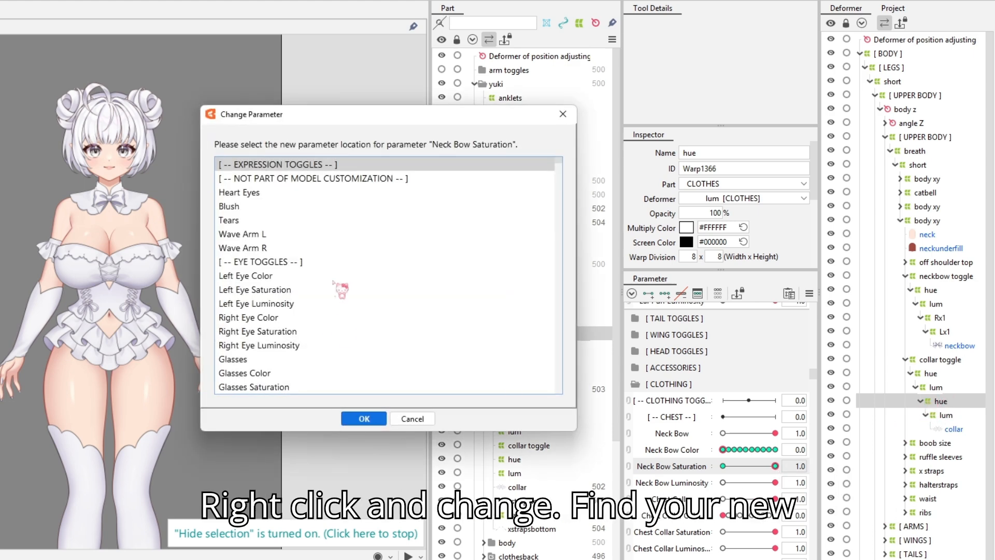
pyautogui.scroll(-11, 311, 259)
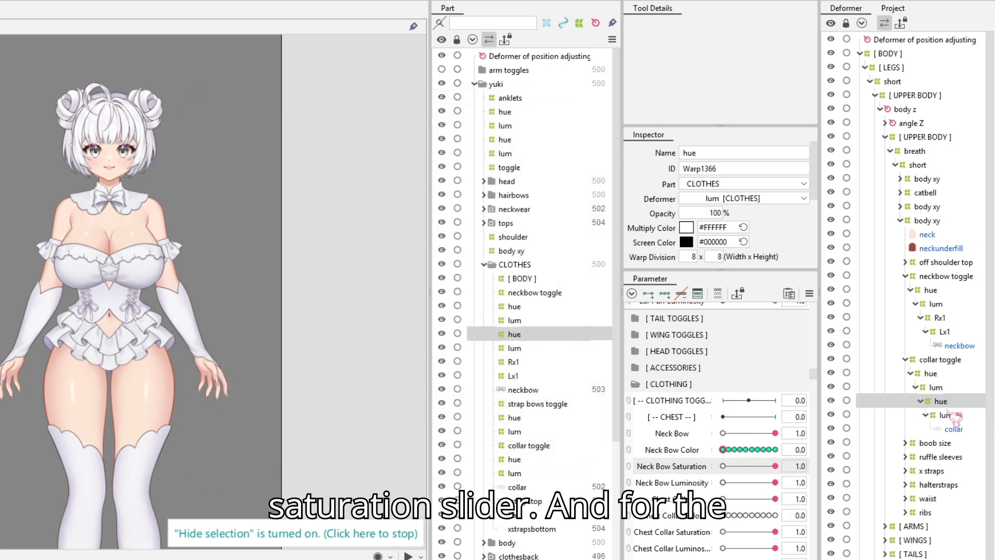
pyautogui.click(947, 415)
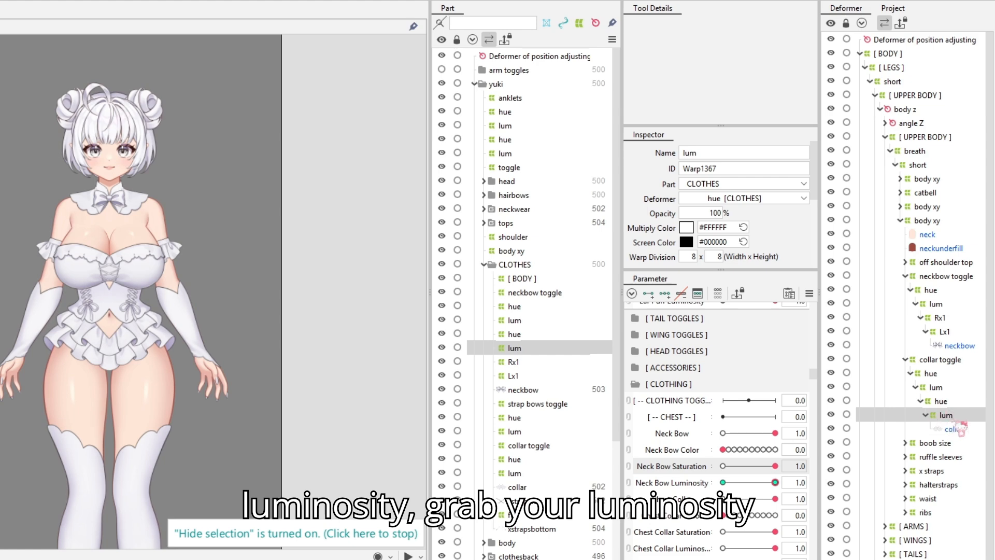
pyautogui.rightClick(775, 482)
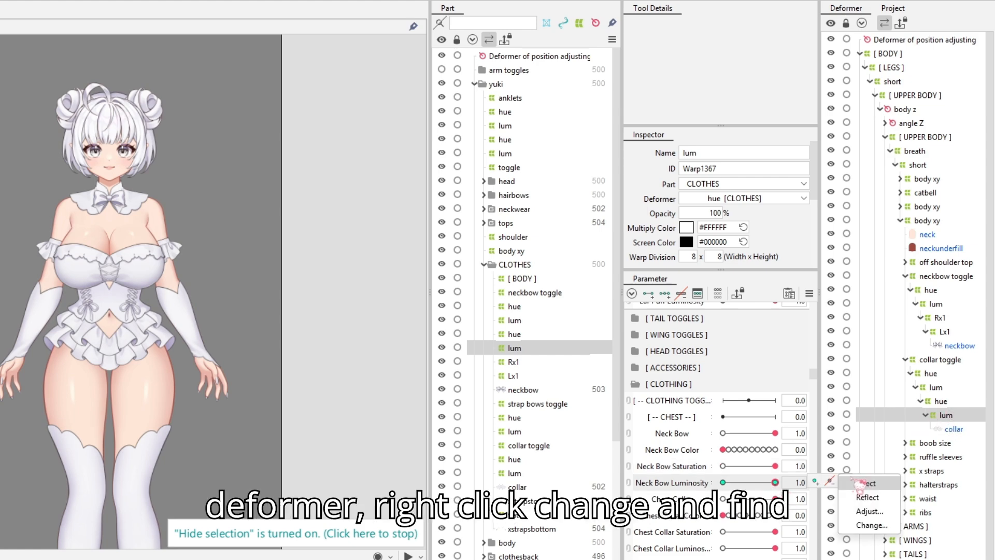
pyautogui.click(873, 525)
pyautogui.scroll(-15, 314, 342)
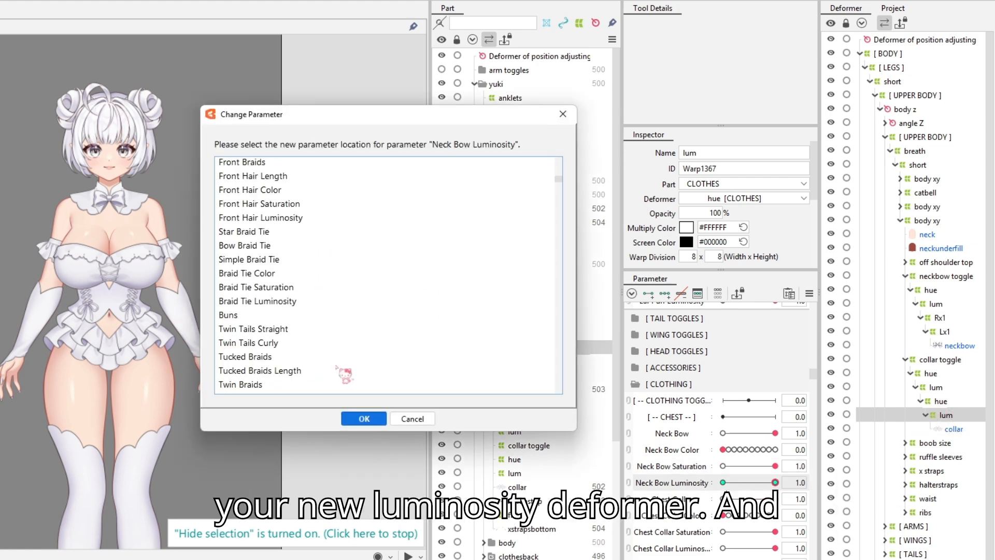
pyautogui.click(362, 418)
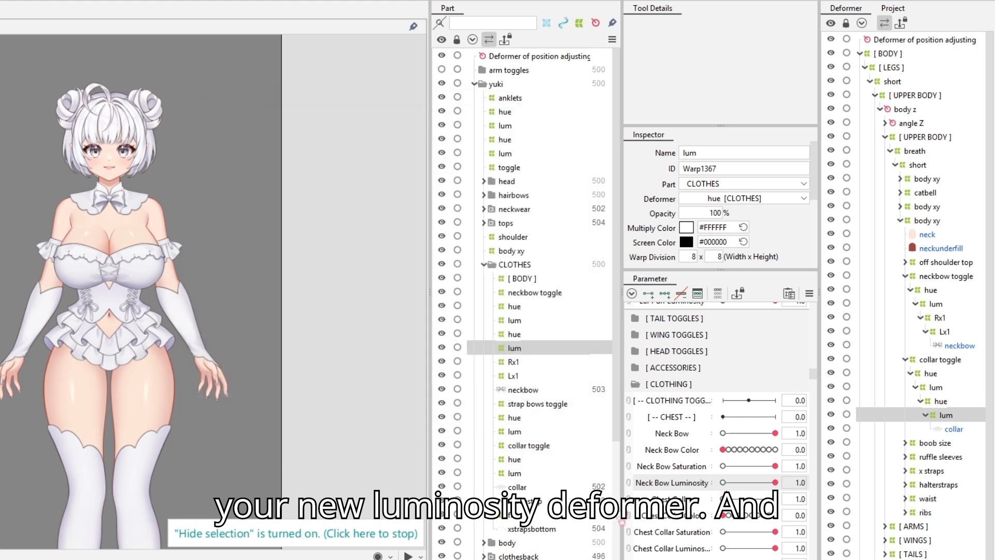
# Test the Chest Collar Color parameter with the collar toggle's hue deformer selected and return it to 0.
pyautogui.scroll(-4, 694, 510)
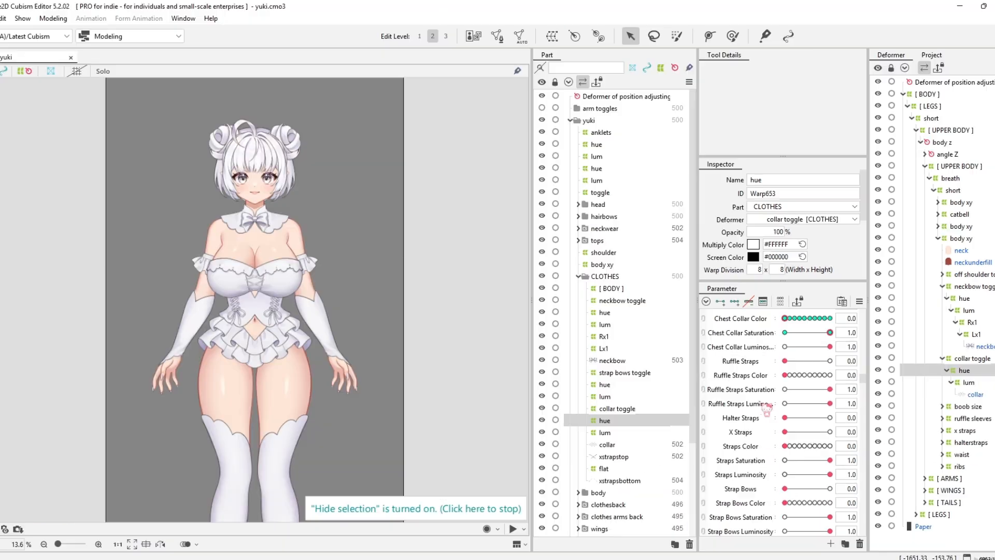
pyautogui.scroll(2, 766, 408)
pyautogui.moveTo(785, 405); pyautogui.dragTo(828, 363)
pyautogui.click(787, 406)
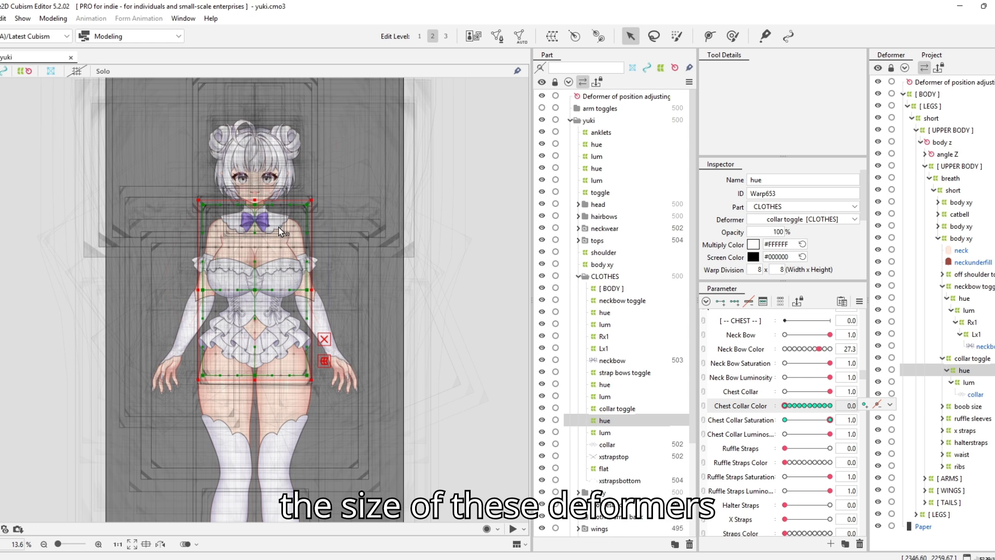
# Examine the collar's hue and lum deformers and the collar part, checking the parameters keyed on each.
pyautogui.click(982, 382)
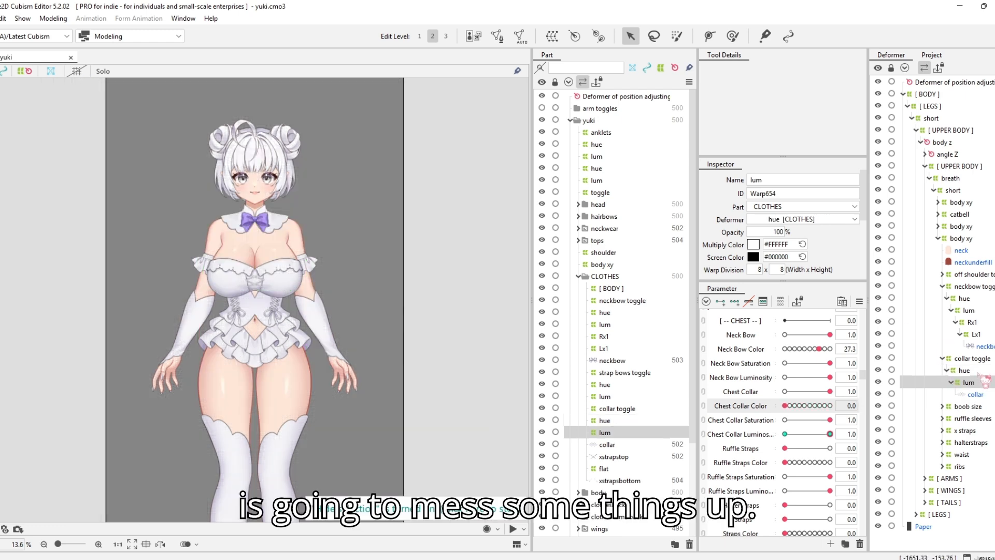
pyautogui.press('Up')
pyautogui.click(979, 384)
pyautogui.click(974, 393)
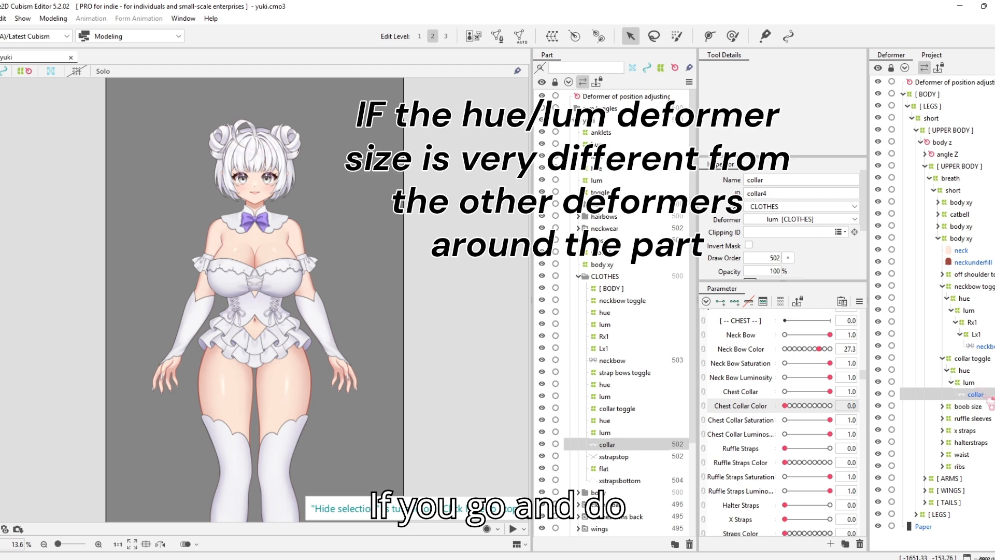
pyautogui.scroll(-4, 766, 443)
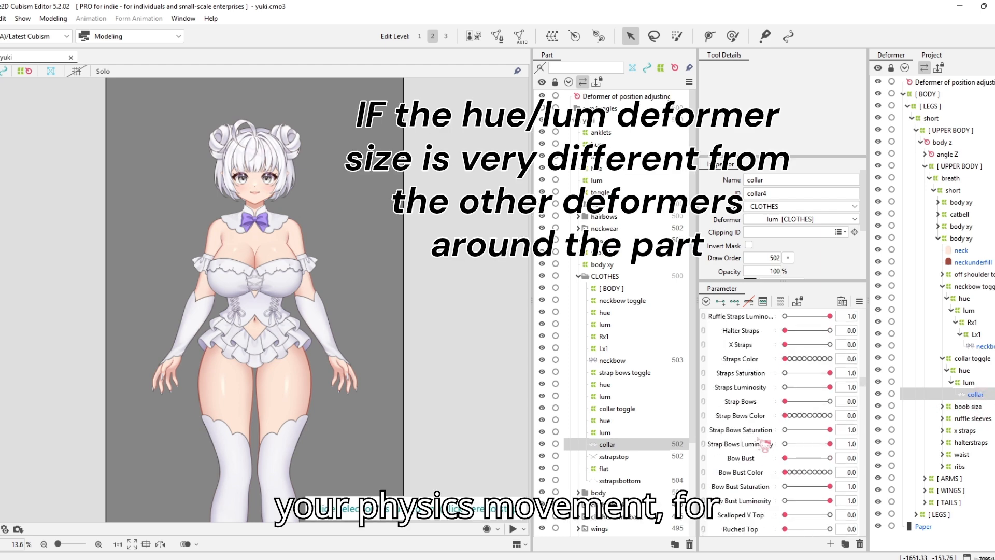
pyautogui.scroll(5, 765, 447)
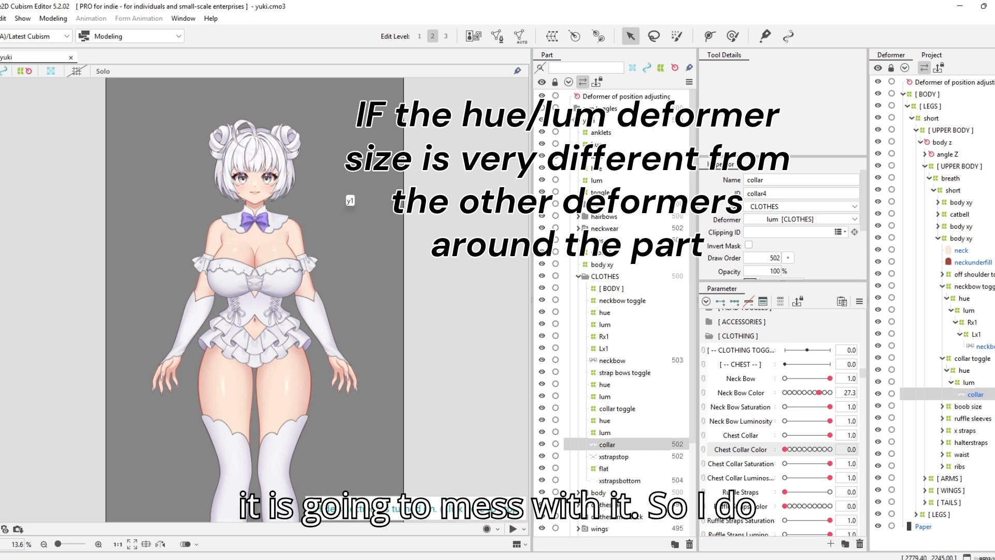
pyautogui.click(974, 382)
pyautogui.click(968, 371)
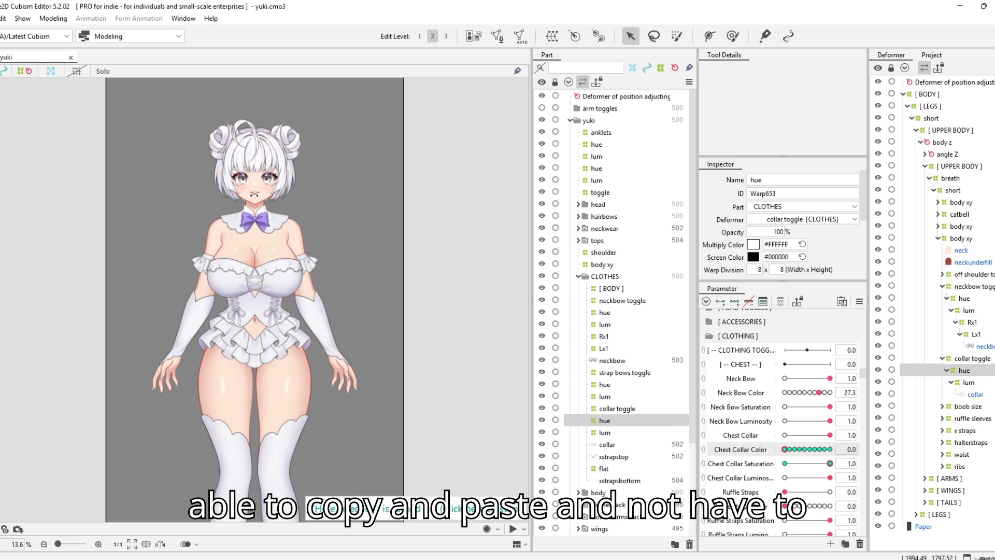
# Set Chest Collar Color to 32, review the hue and lum hex codes in colors.txt in Notepad, and return to Cubism Editor.
pyautogui.moveTo(785, 450); pyautogui.dragTo(835, 456)
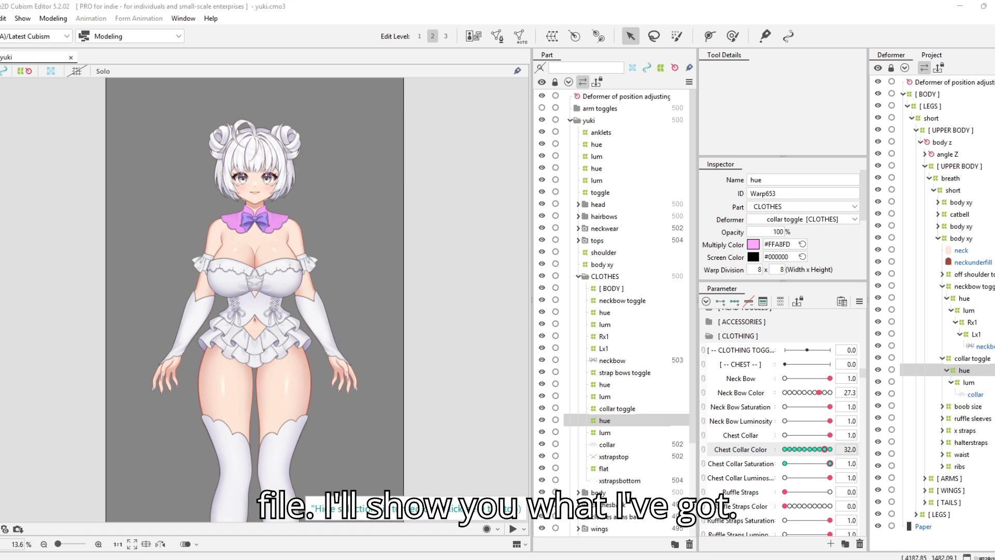
pyautogui.hotkey('alt', 'Tab')
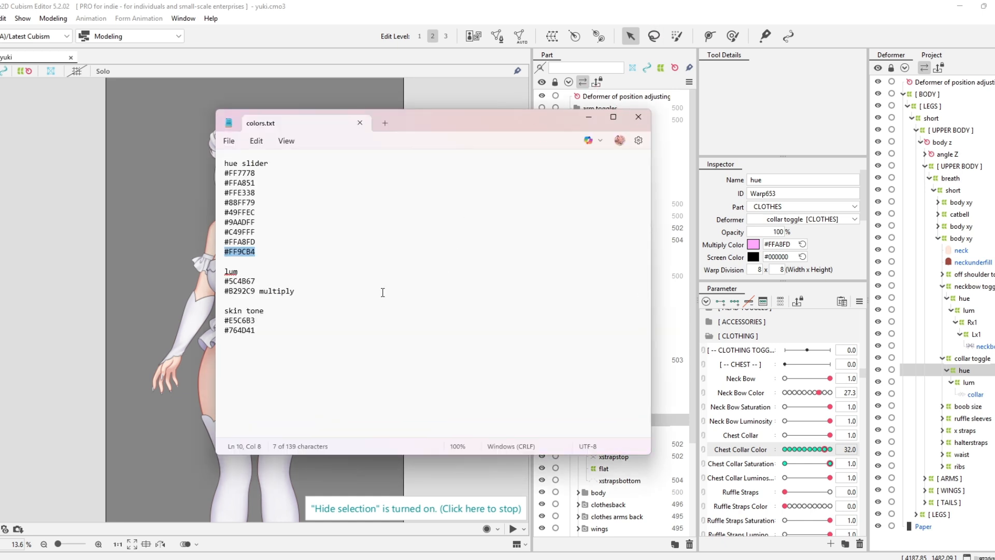
pyautogui.click(344, 291)
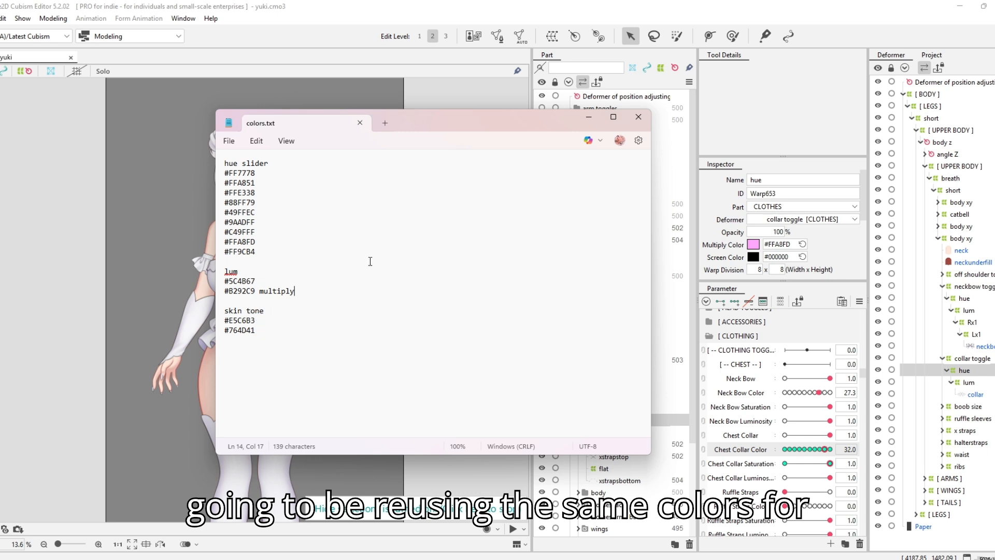
pyautogui.click(597, 121)
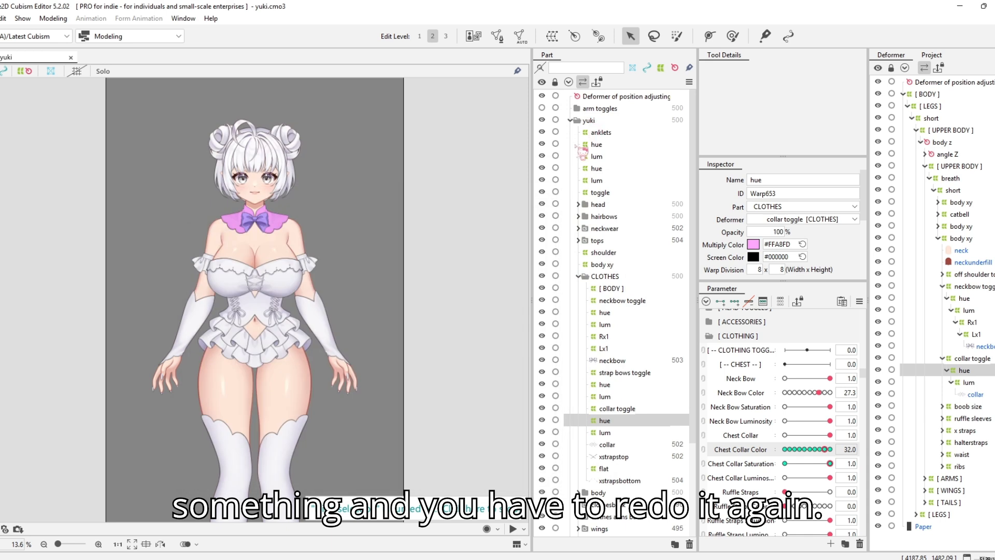